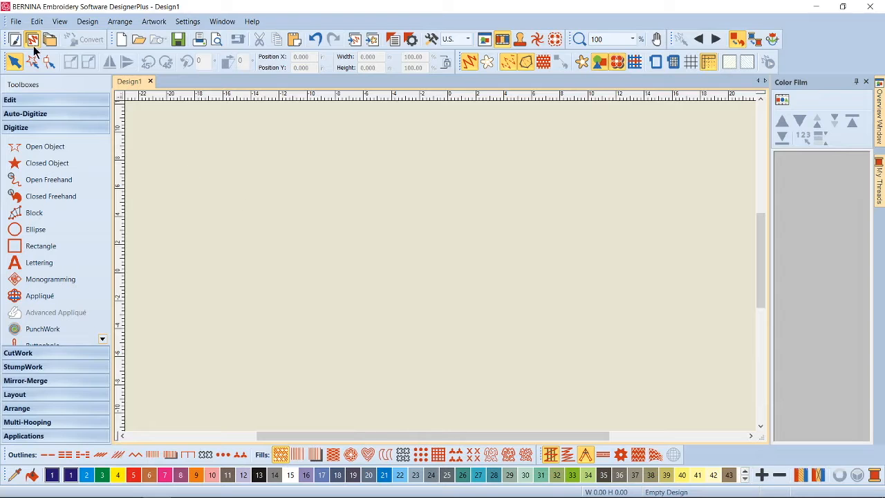
Step: Switch to the artwork canvas and add the artistic text THUNDER in the Showcard Gothic font
left_click(13, 39)
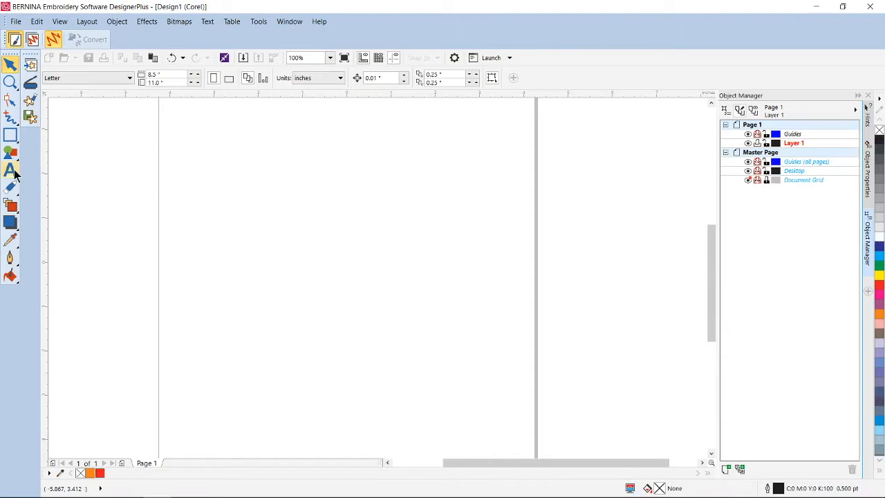
left_click(14, 173)
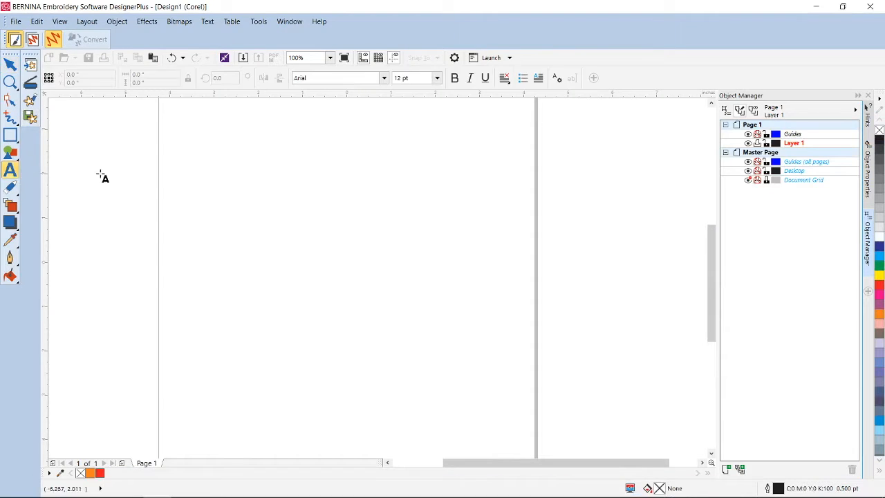
left_click(284, 247)
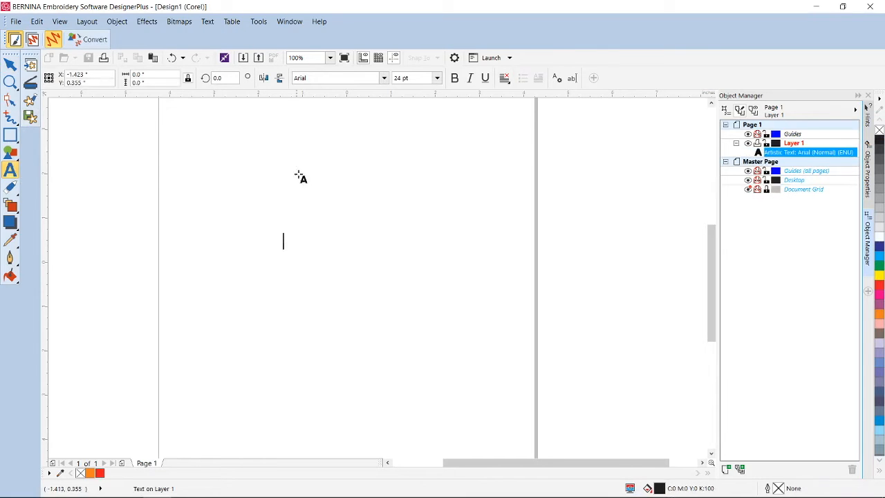
left_click(316, 79)
type("Showcard Gothic")
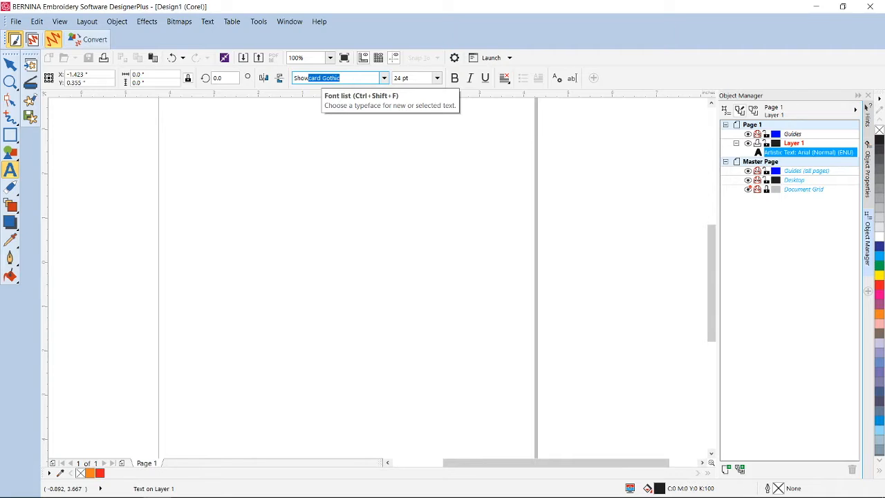
key("Return")
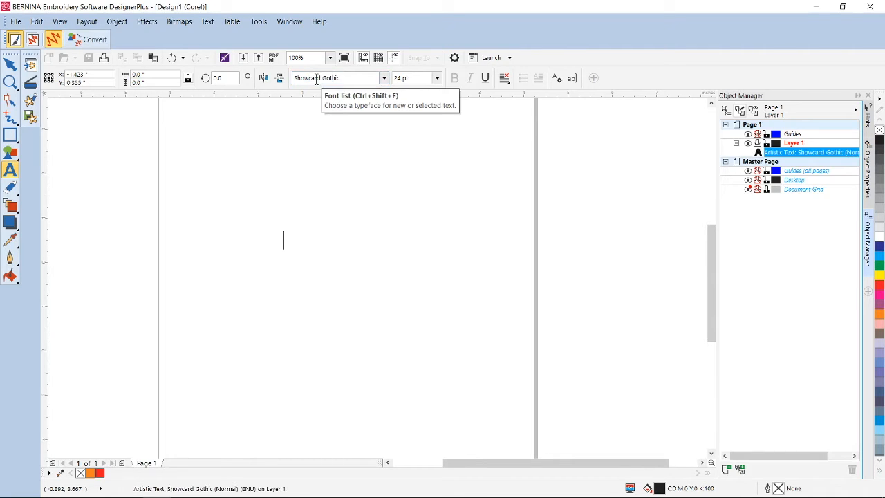
type("THUNDER")
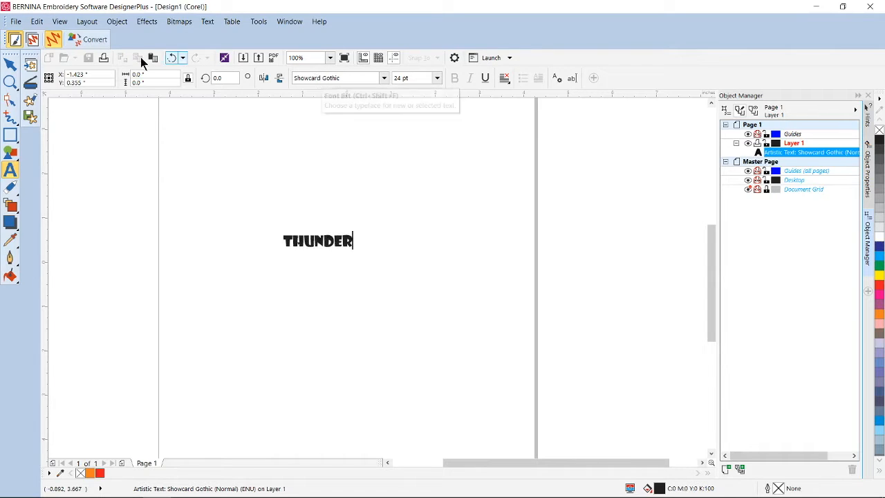
Step: Resize the THUNDER text to 7 inches wide and center it on the page
left_click(12, 67)
left_click(276, 246)
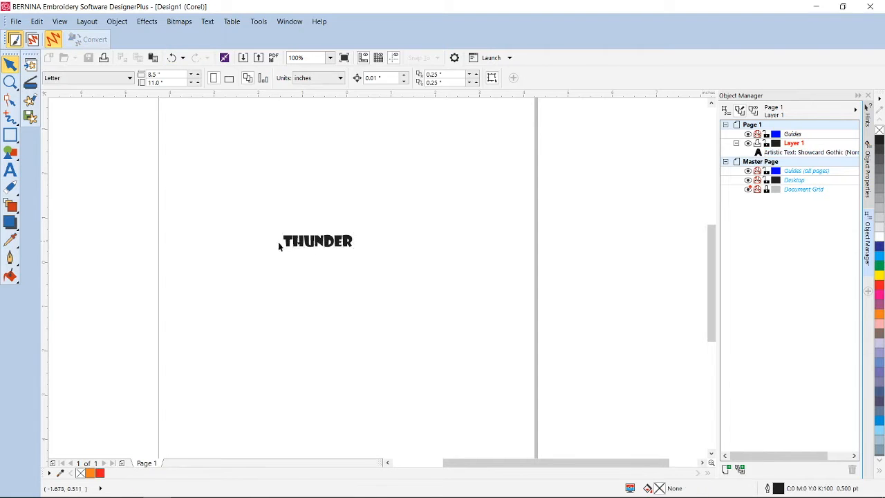
left_click(294, 242)
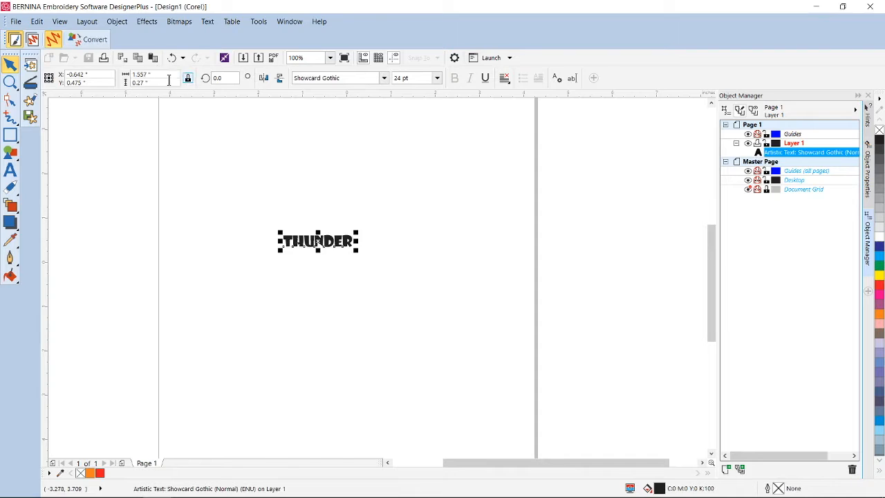
left_click(132, 75)
type("7")
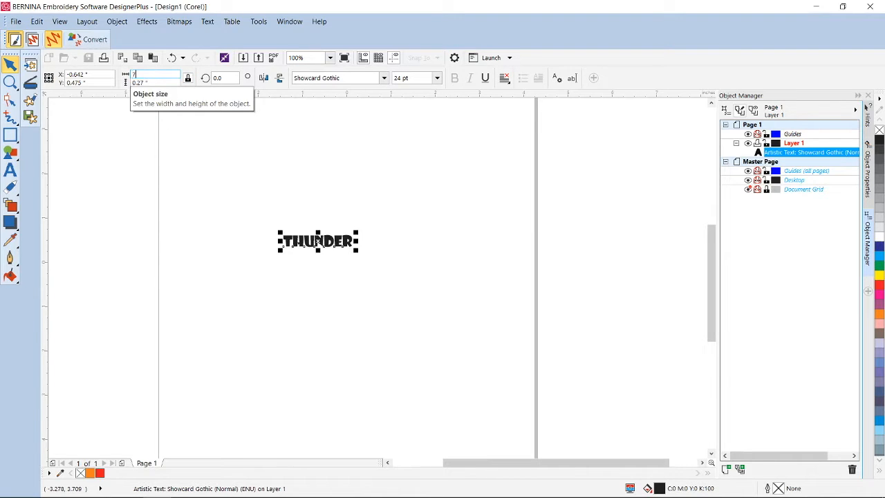
key("Return")
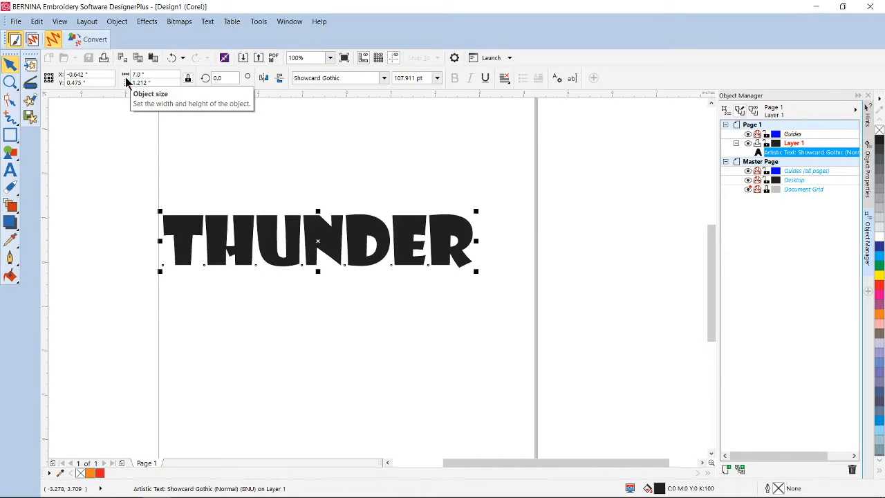
key("p")
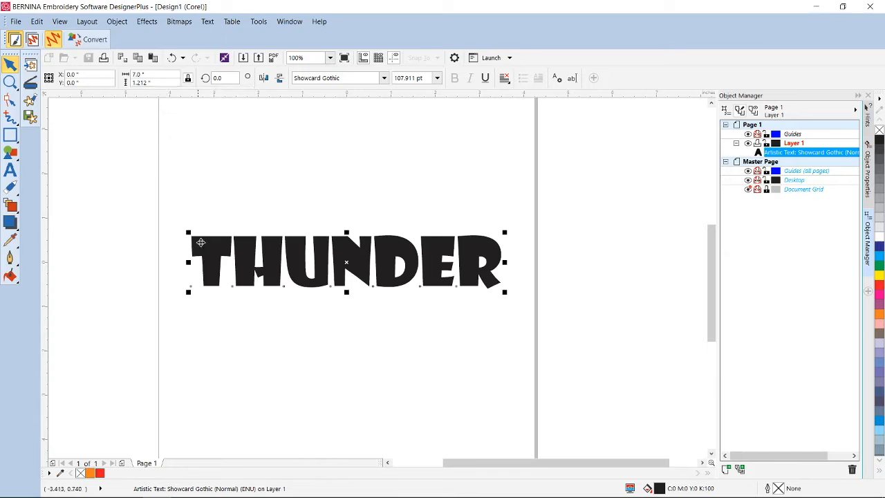
Step: Convert the THUNDER text to curves and deselect it
right_click(216, 256)
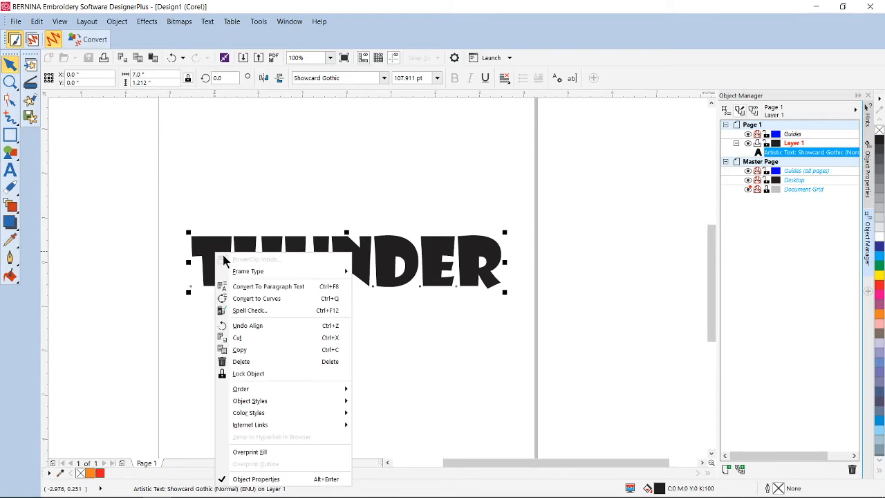
left_click(256, 299)
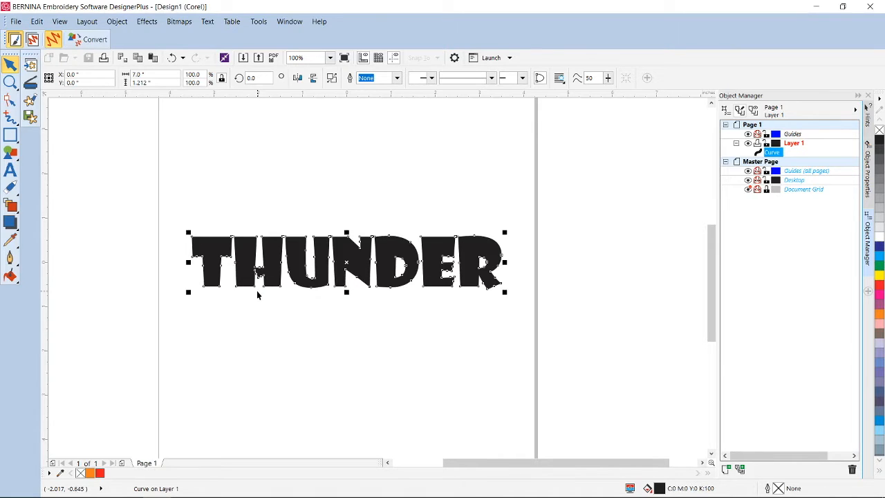
left_click(193, 199)
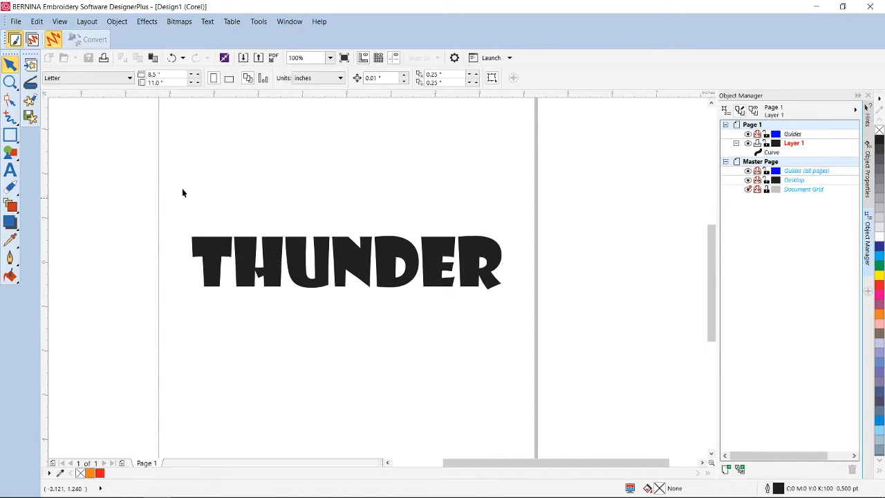
Step: Import Lightning Bolt.png from the Desktop and place it over the middle of the THUNDER lettering
left_click(31, 67)
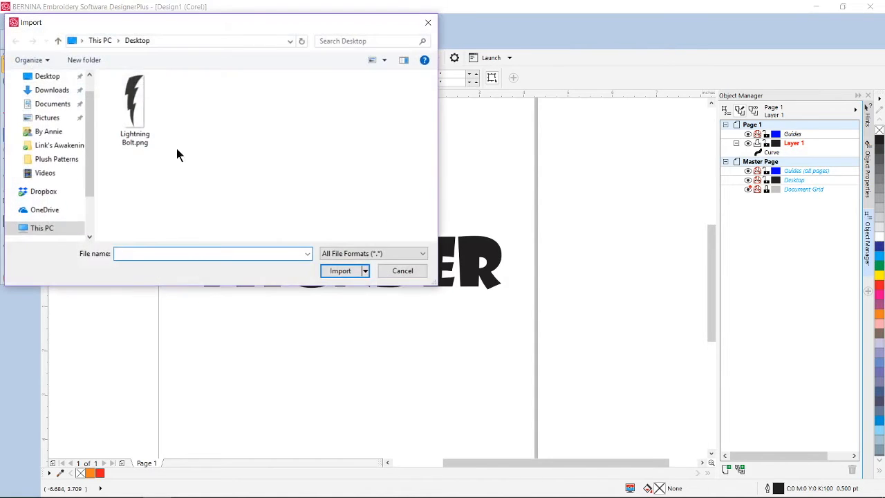
left_click(149, 128)
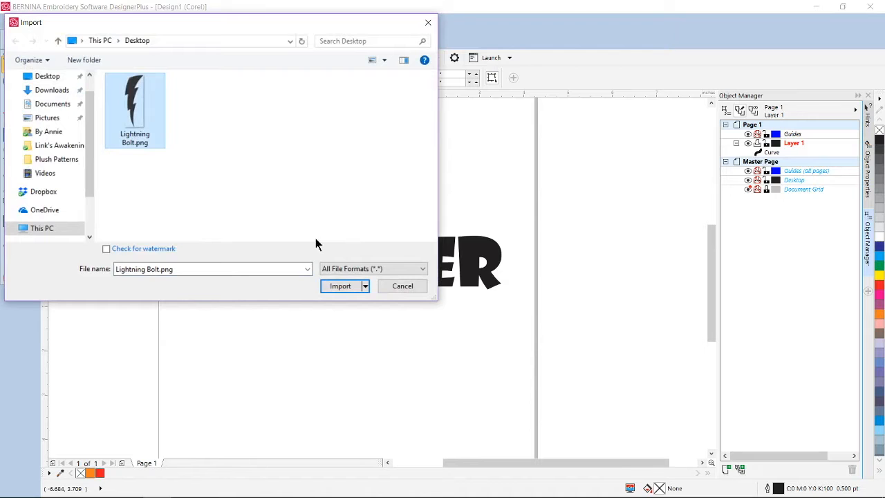
left_click(346, 285)
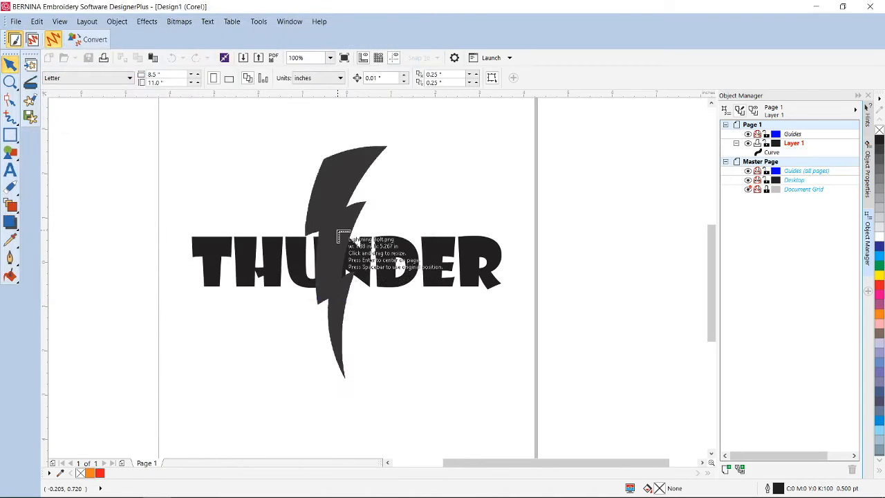
left_click(338, 236)
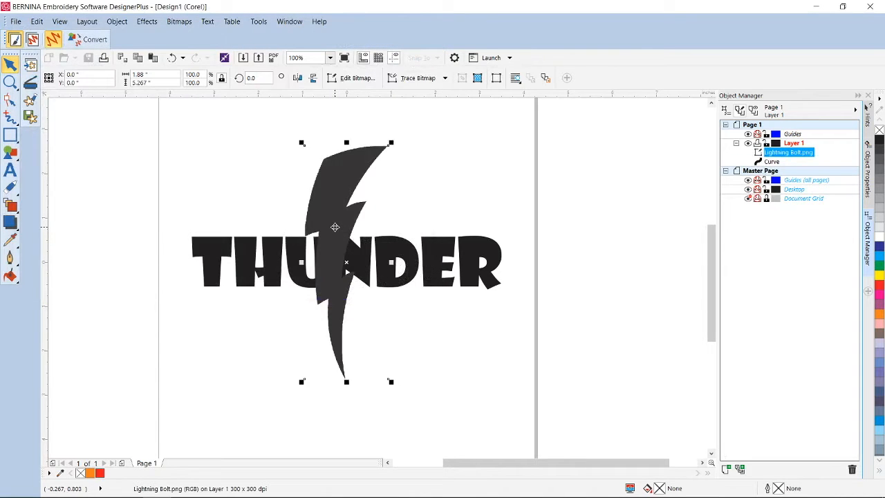
Step: Quick Trace the lightning bolt bitmap, move the traced curve aside and delete the original bitmap
left_click(419, 79)
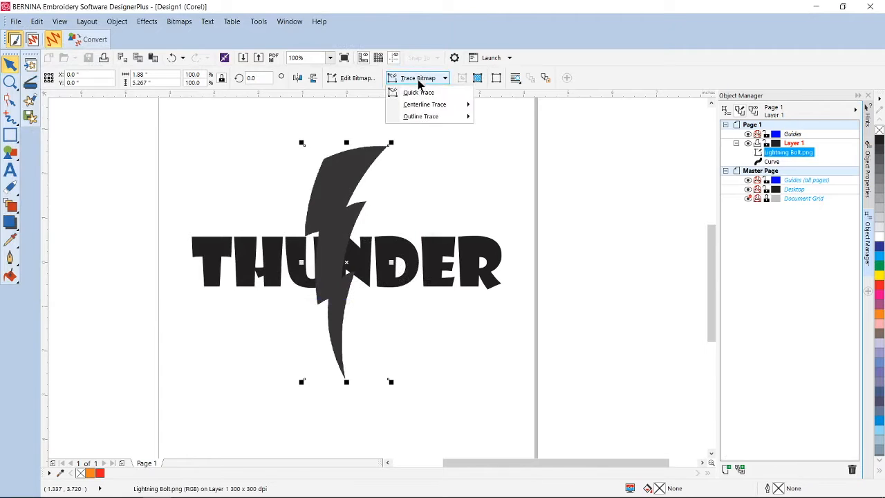
left_click(418, 92)
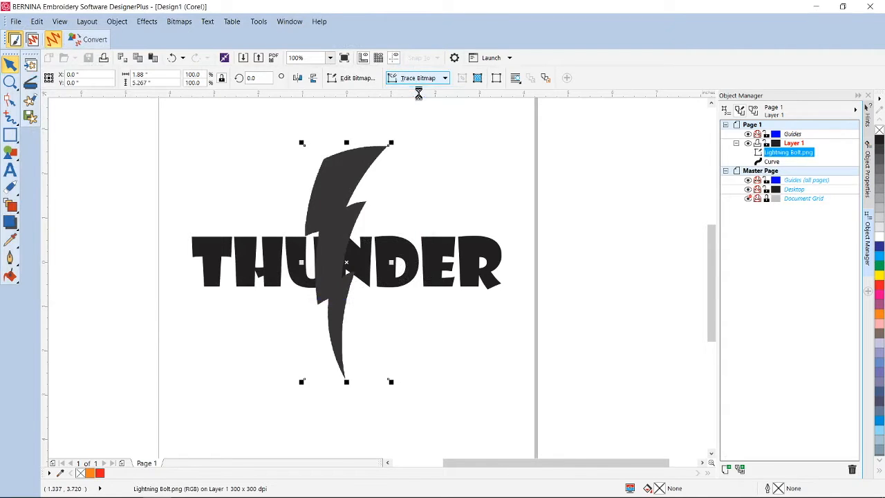
left_click_drag(340, 194, 446, 200)
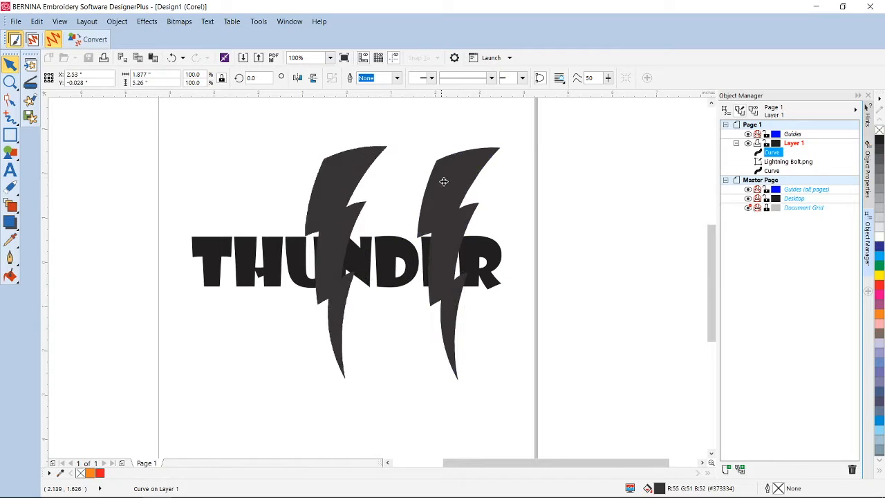
left_click(336, 200)
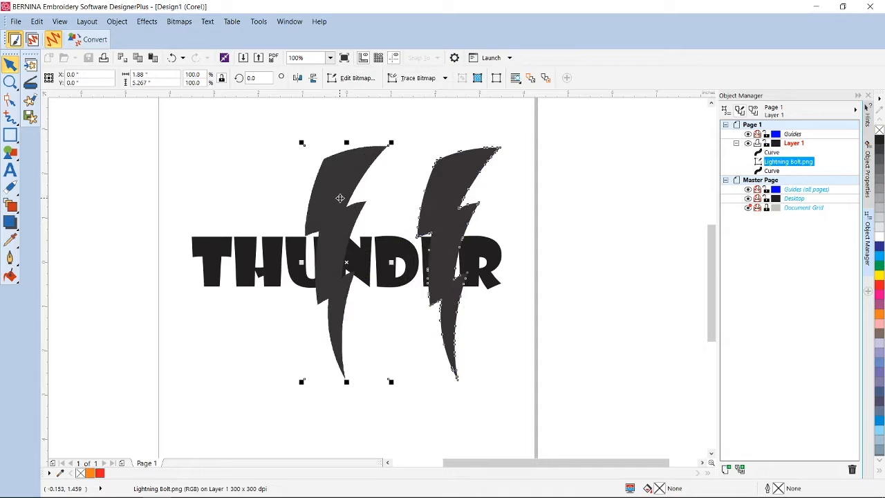
key("Delete")
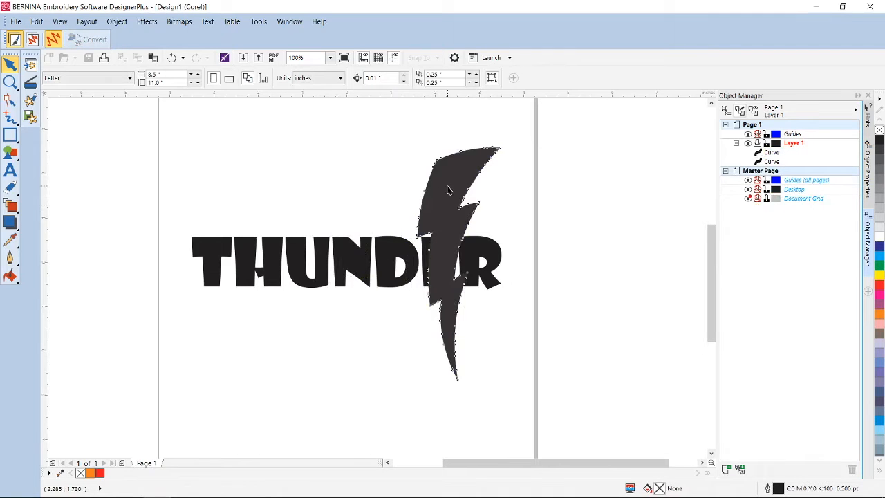
Step: Fill the traced lightning bolt with orange and move it over the U of THUNDER
left_click(448, 190)
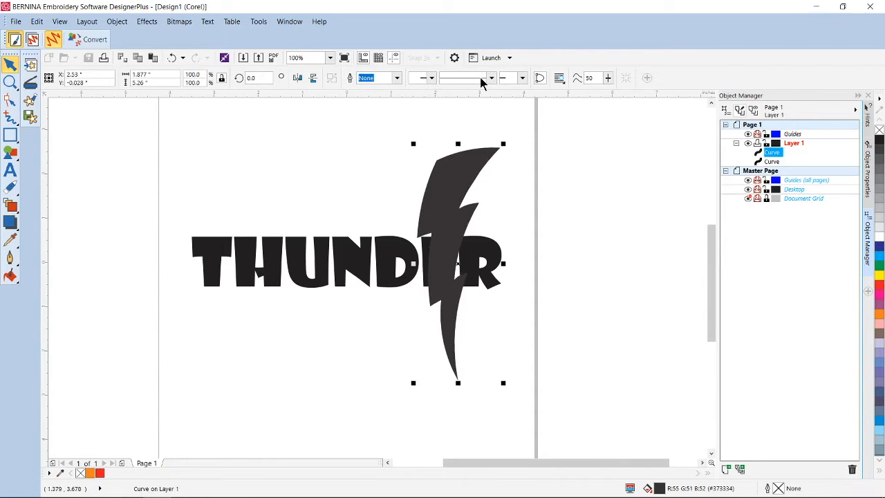
left_click(879, 313)
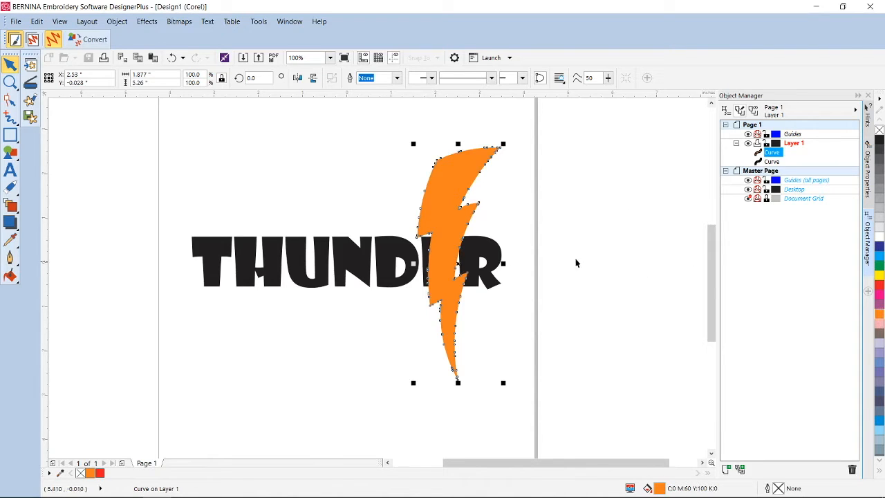
left_click_drag(449, 183, 301, 213)
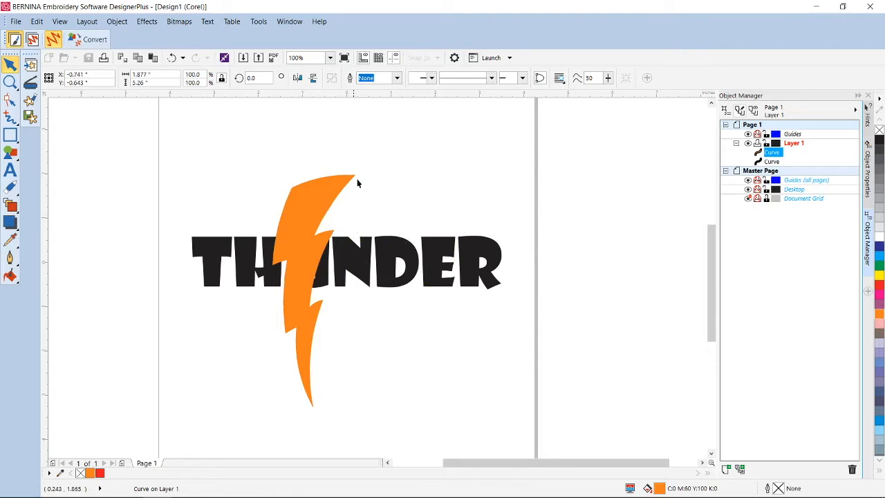
Step: Shrink the lightning bolt proportionally to about 0.53 inches wide and place it just below the letter T
left_click(344, 184)
left_click(347, 180)
left_click_drag(359, 170, 302, 235)
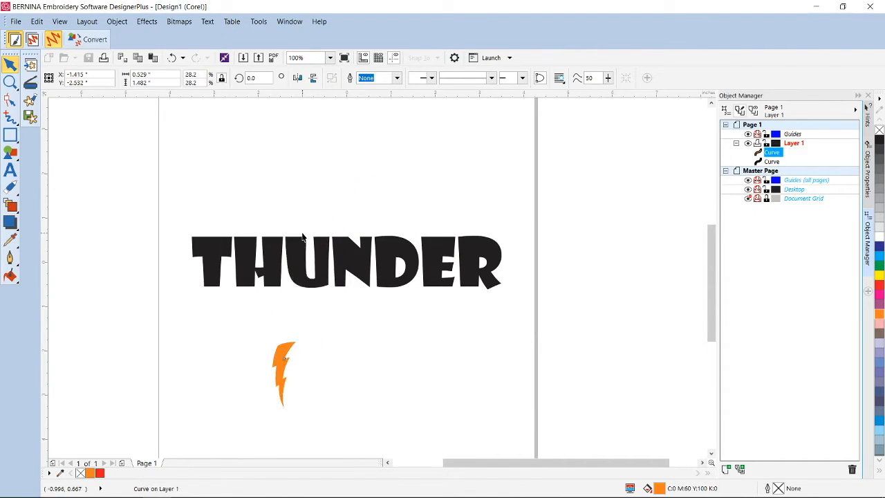
left_click_drag(273, 358, 203, 307)
left_click(211, 302)
Step: Try a lightning bolt width of 0.45 inches, and set it to 0.65 inches instead
left_click_drag(157, 76, 136, 76)
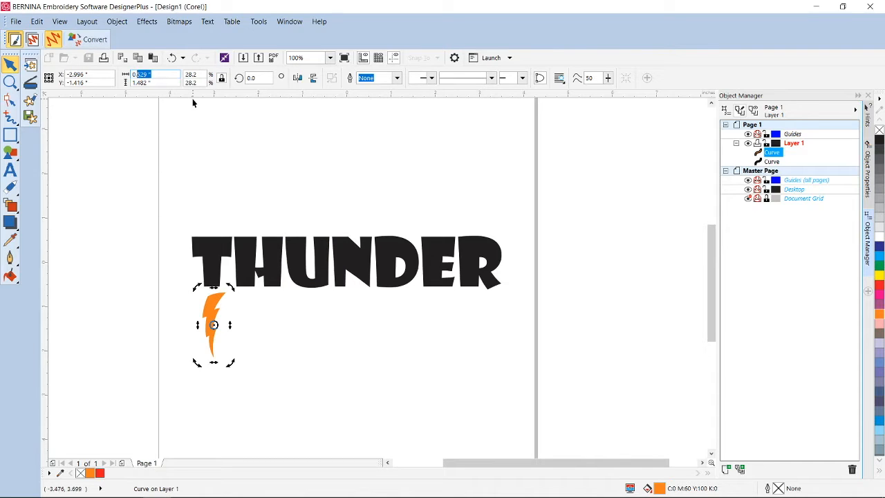
type(".45")
key("Return")
left_click_drag(168, 76, 137, 74)
type(".65")
key("Return")
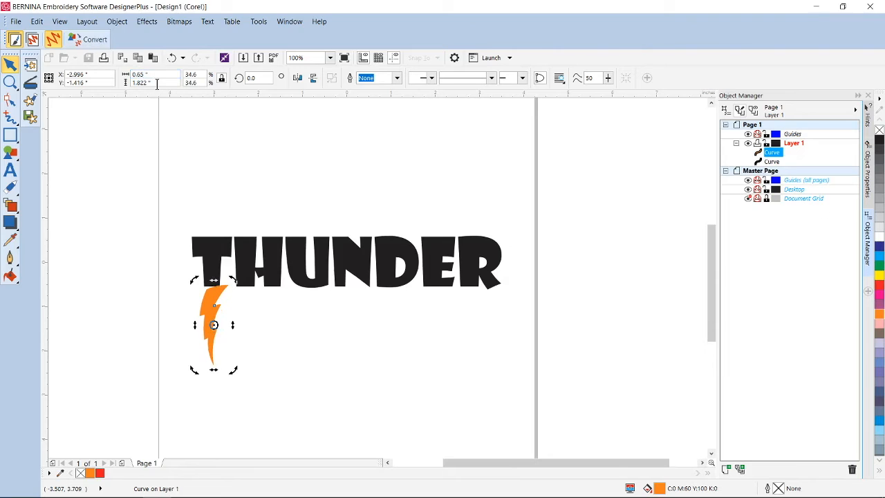
Step: Copy the lightning bolt to the clipboard and move the original up so its top overlaps the base of the T
left_click(41, 22)
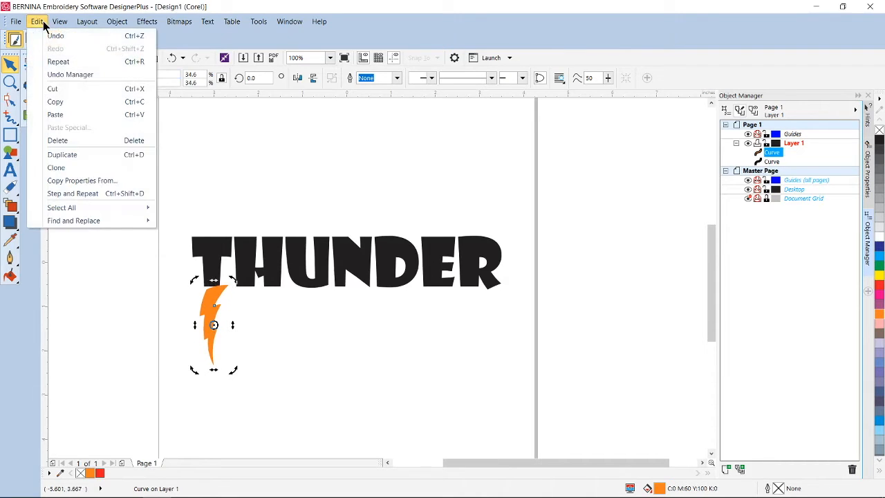
left_click(56, 101)
left_click_drag(209, 308, 207, 298)
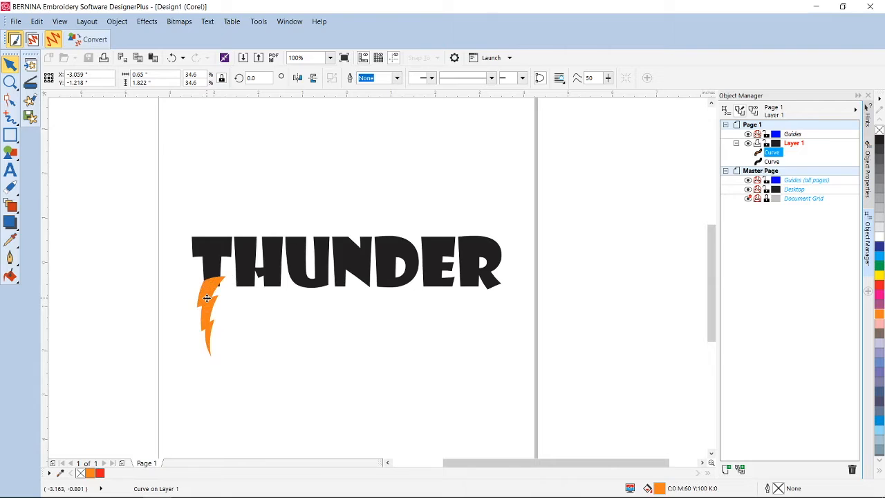
left_click_drag(206, 298, 206, 293)
Step: Simplify the THUNDER lettering against the lightning bolt so the overlapped part of the T is cut away
left_click(207, 244)
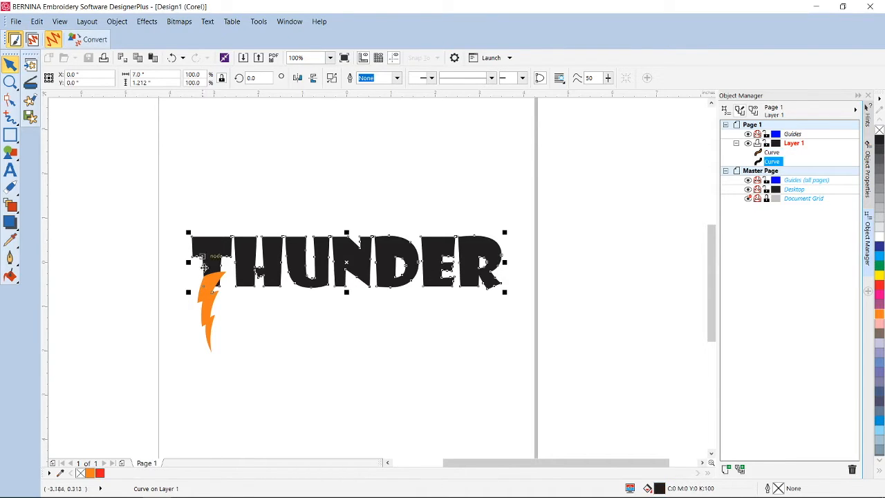
left_click(208, 309, "shift")
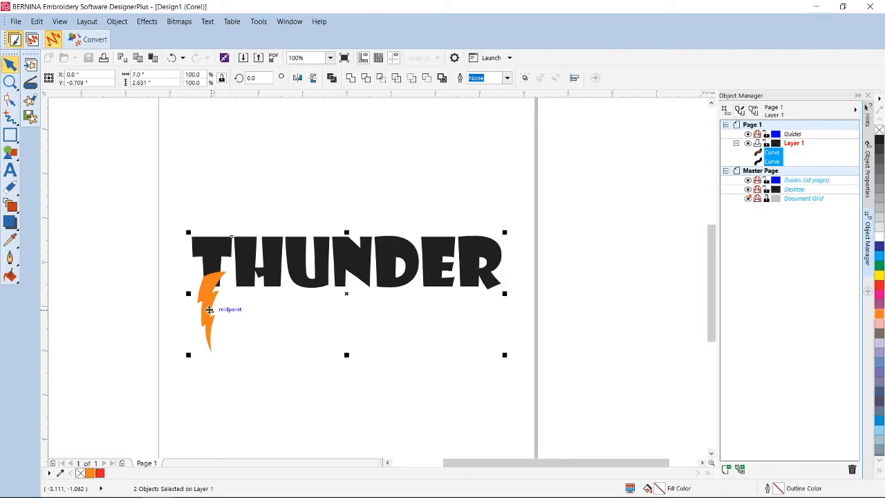
left_click(117, 26)
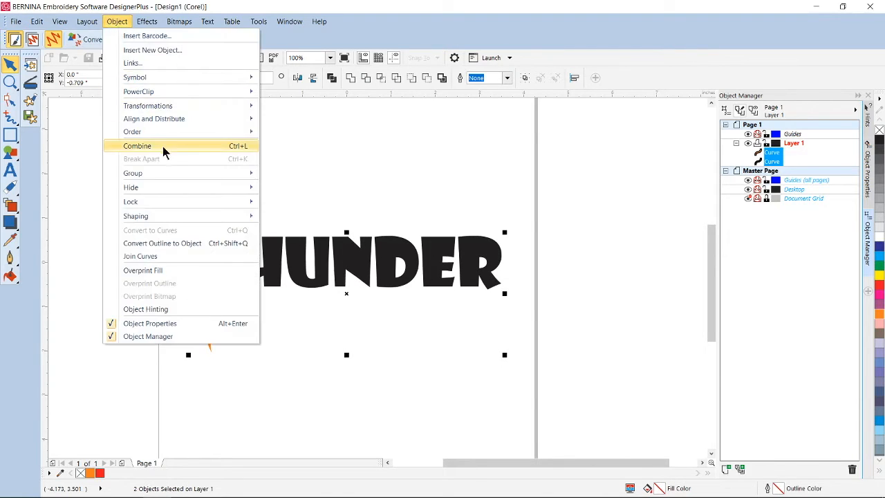
mouse_move(229, 218)
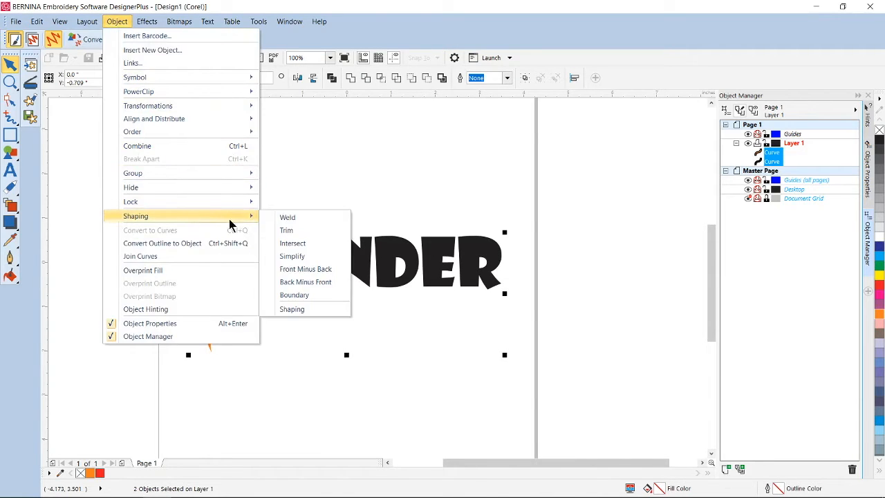
left_click(286, 255)
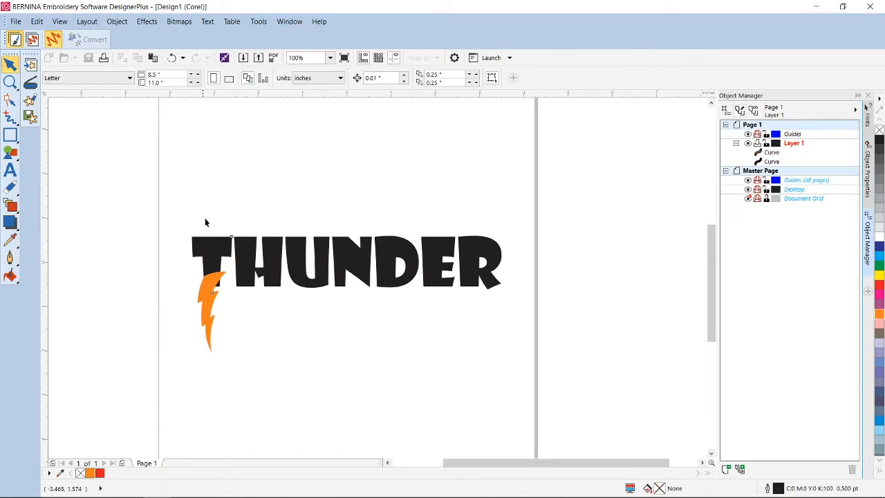
Step: Break the THUNDER lettering curve apart and delete the leftover fragment of the T's stem beside the bolt
left_click(205, 246)
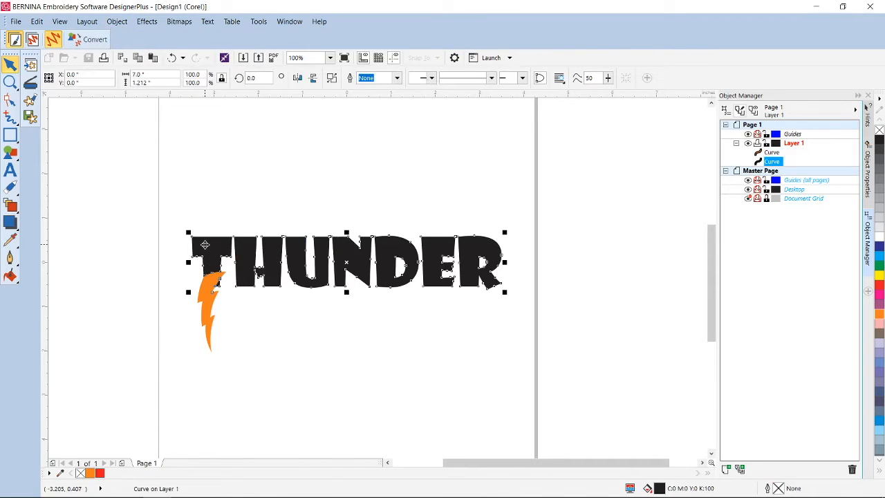
right_click(204, 245)
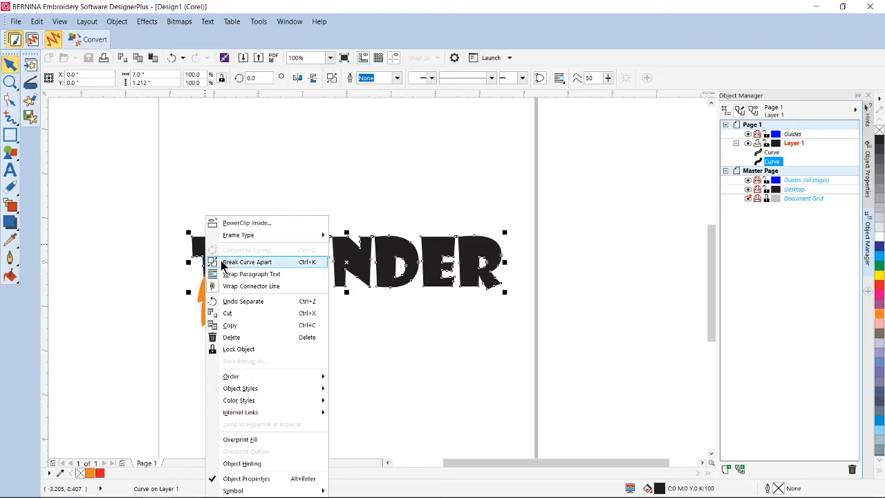
left_click(221, 261)
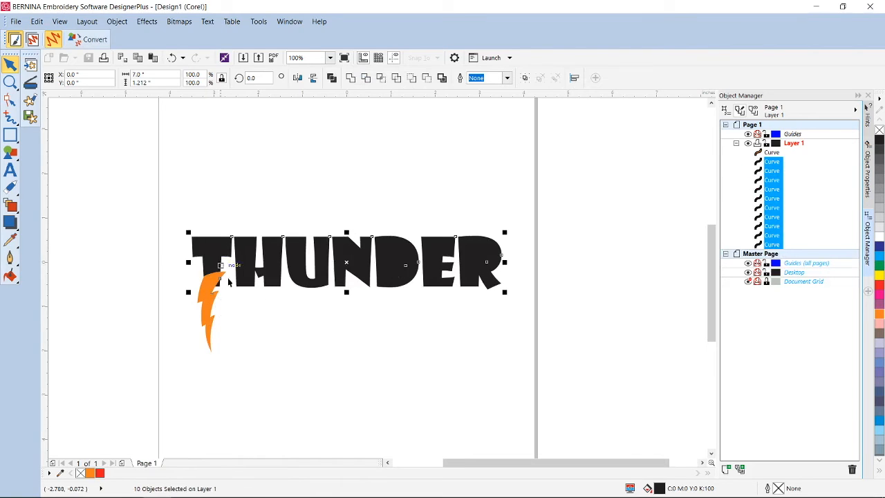
left_click(257, 316)
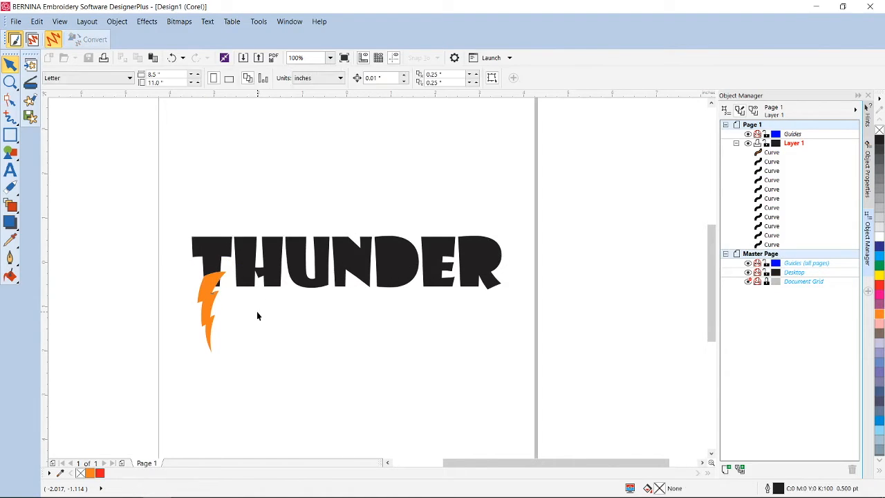
left_click(219, 284)
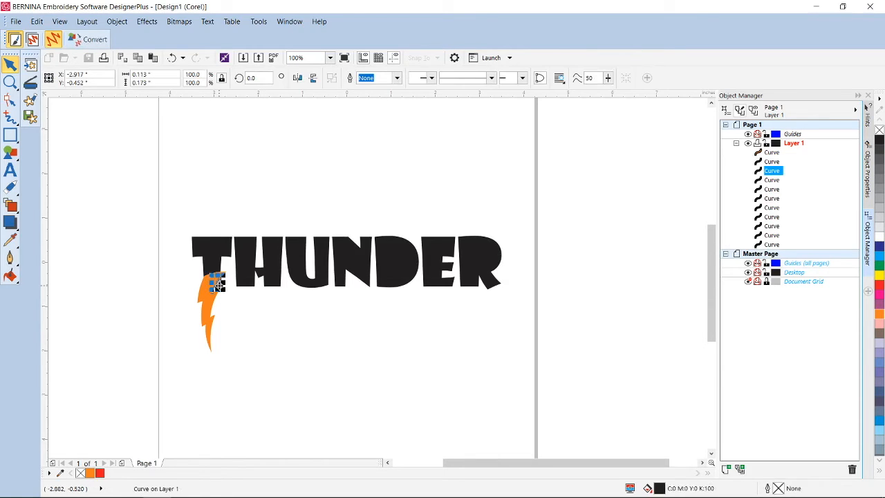
key("Delete")
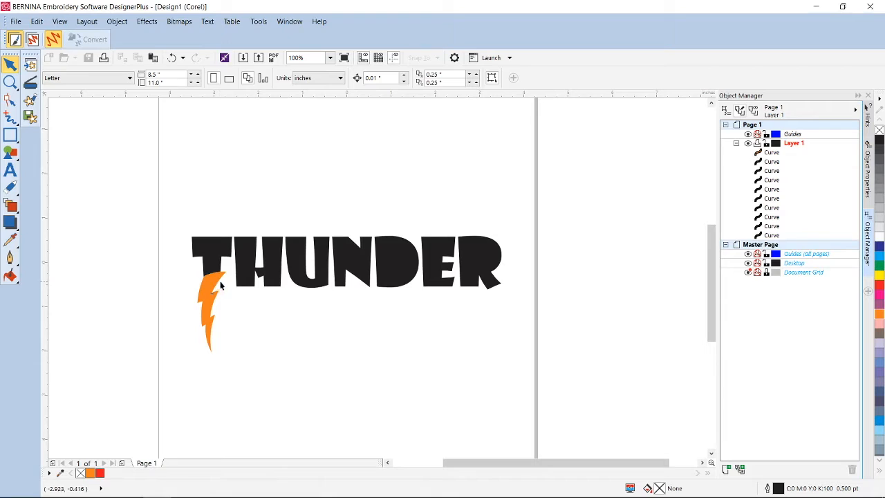
Step: Weld the letter T and the lightning bolt into a single orange shape
left_click(212, 258)
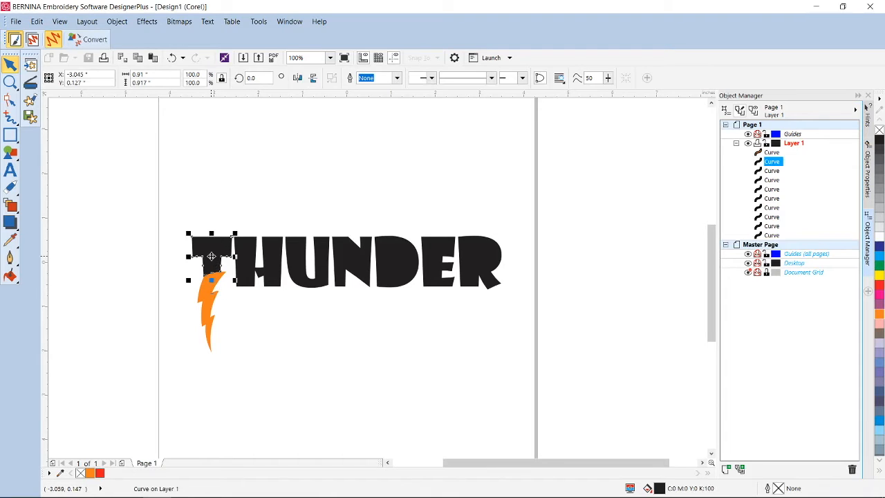
left_click(202, 296, "shift")
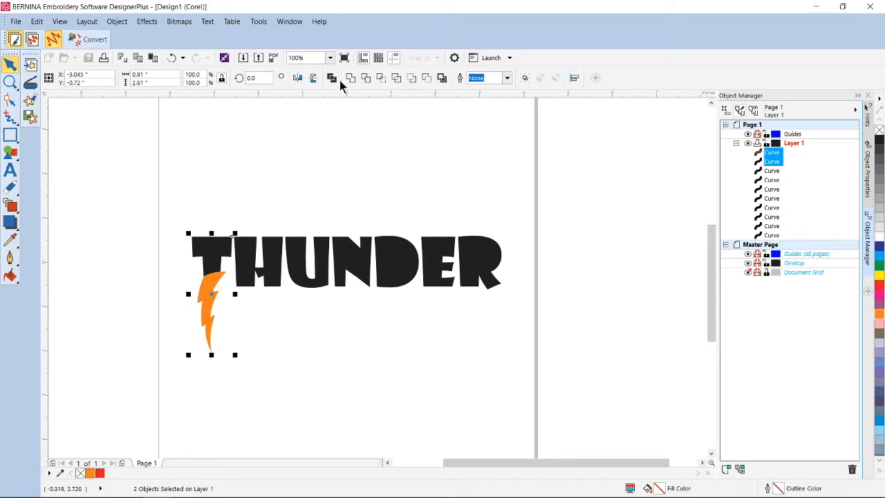
left_click(351, 78)
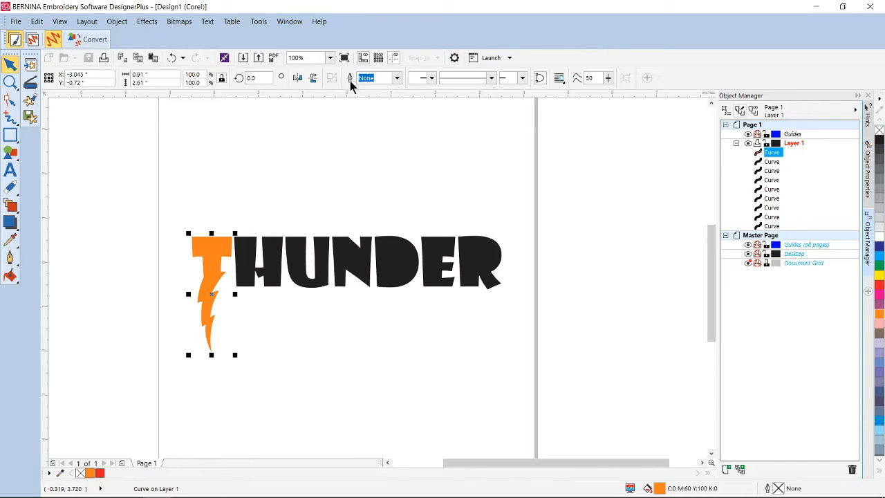
left_click(369, 222)
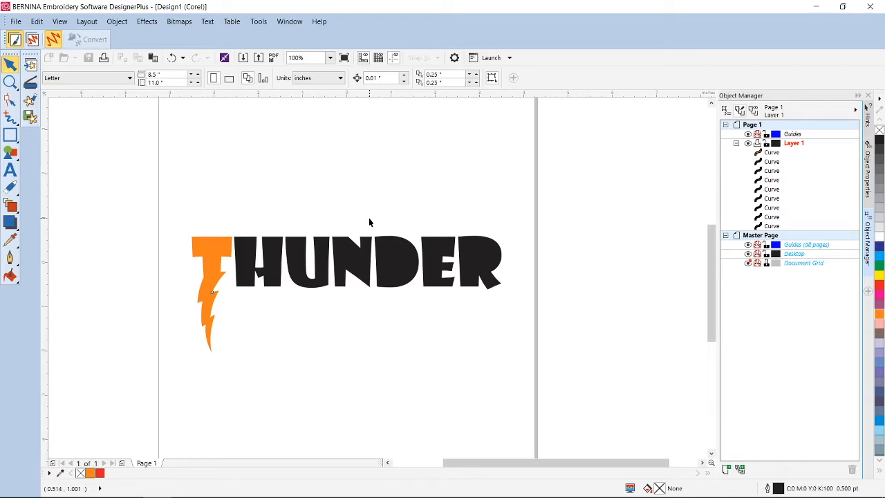
Step: Give both curves of the letter D a red hairline outline
left_click_drag(369, 222, 438, 325)
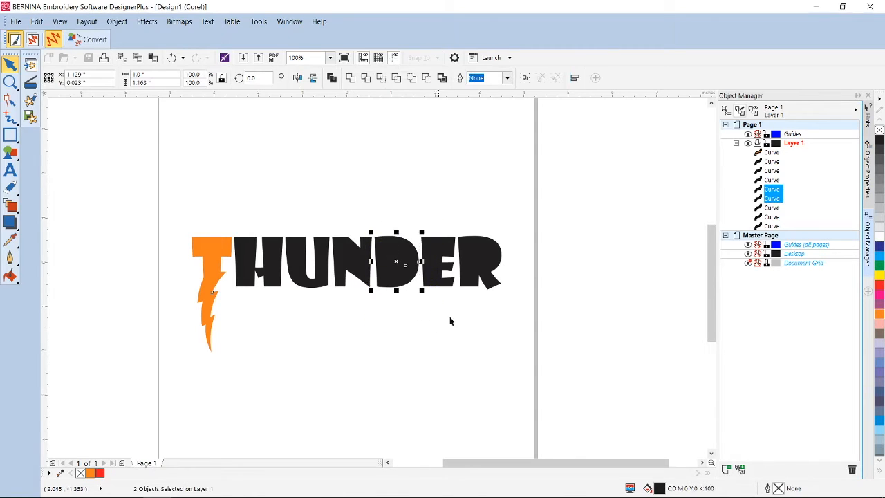
right_click(882, 285)
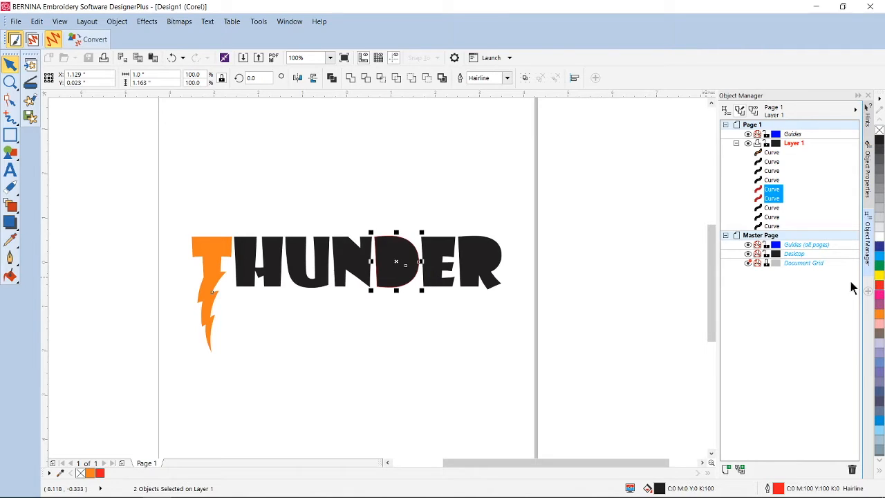
left_click(415, 207)
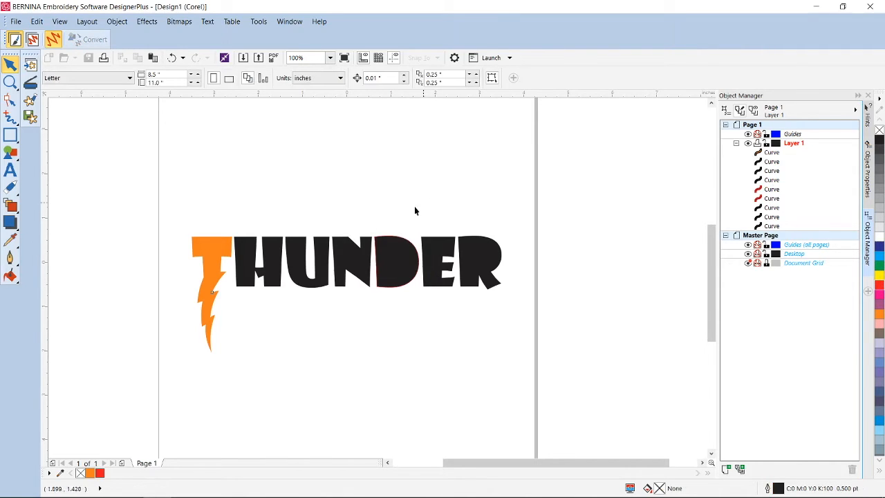
Step: Send the outer curve of the D back one in the stacking order, behind its inner curve
left_click(382, 243)
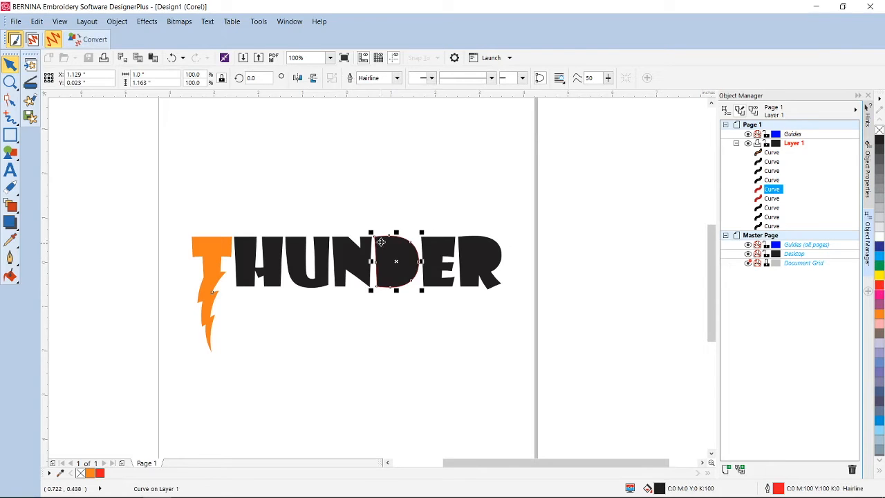
right_click(383, 247)
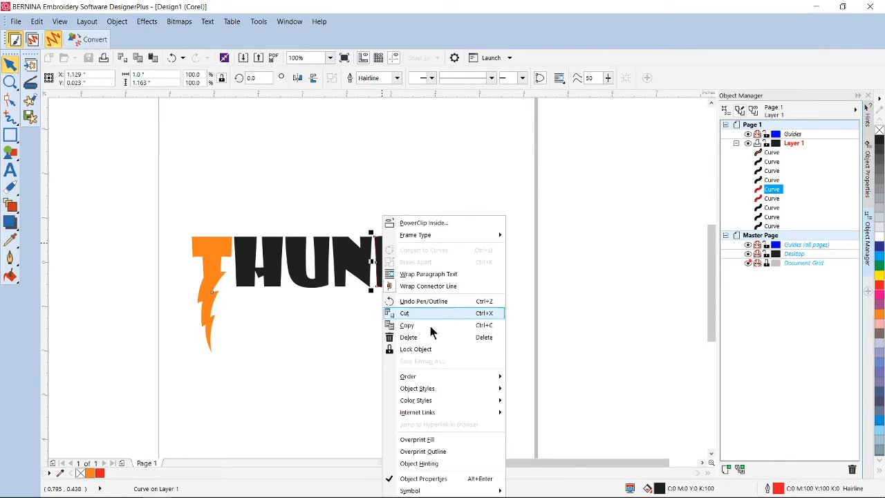
mouse_move(428, 376)
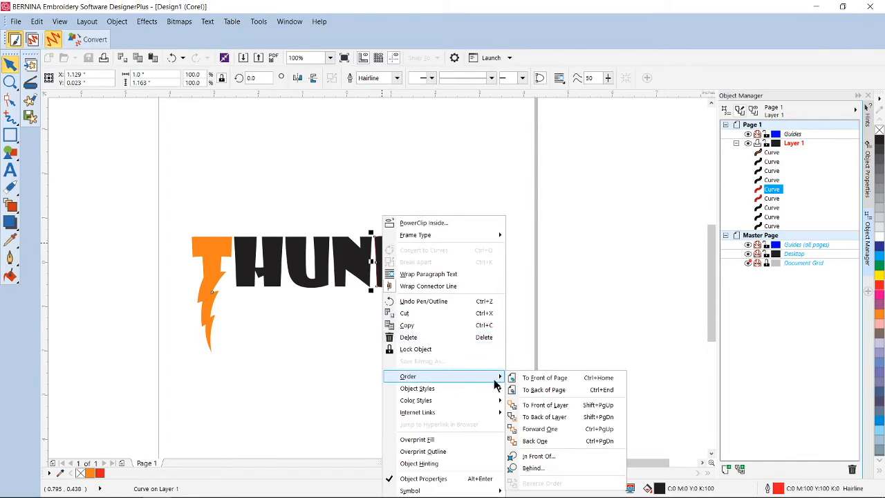
left_click(535, 441)
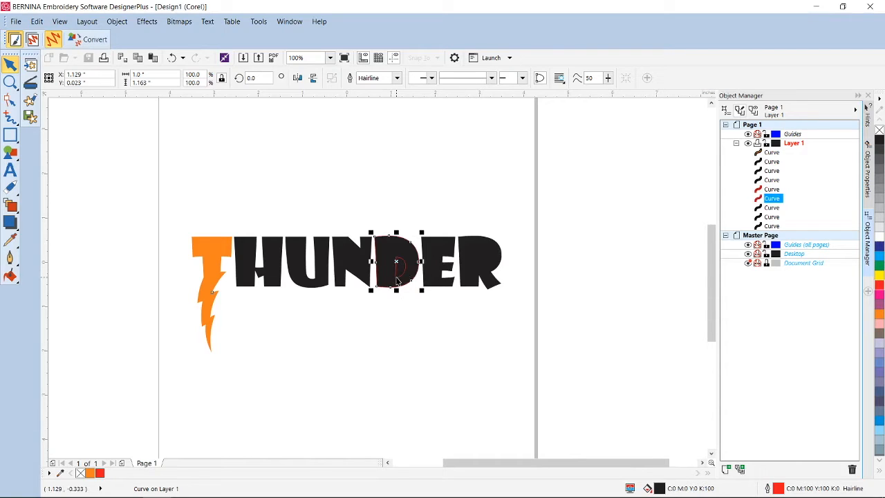
Step: Cut the inner opening out of the D with Back Minus Front and remove the letter's red outline
left_click(395, 315)
left_click_drag(361, 217, 431, 315)
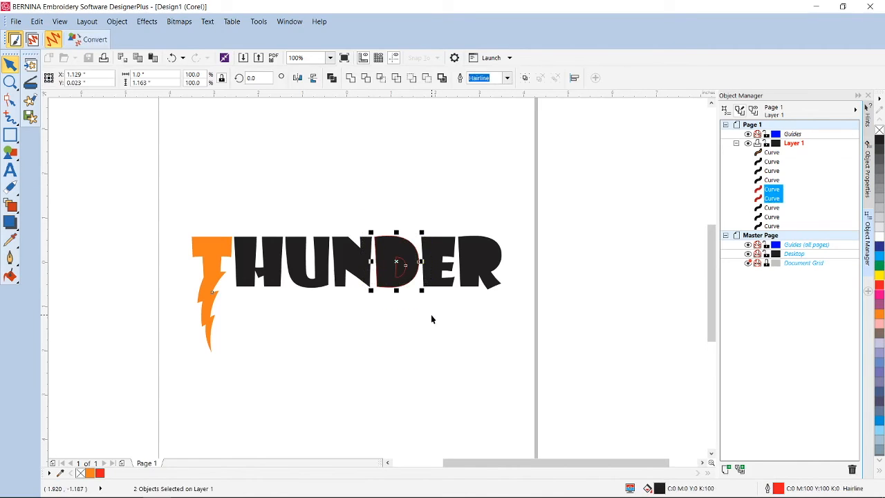
left_click(427, 78)
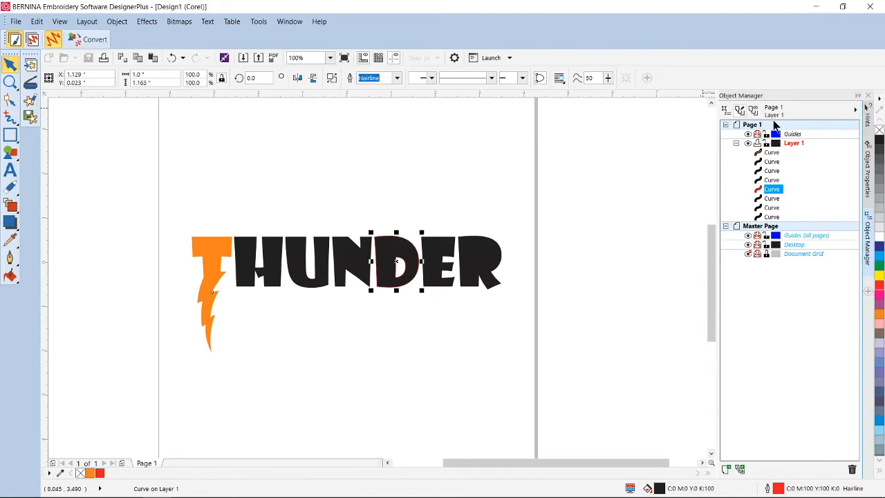
right_click(880, 131)
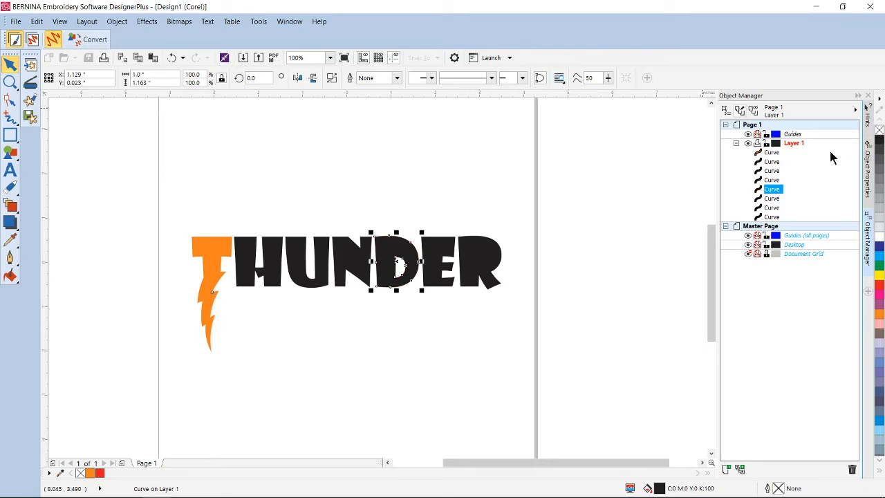
left_click(488, 232)
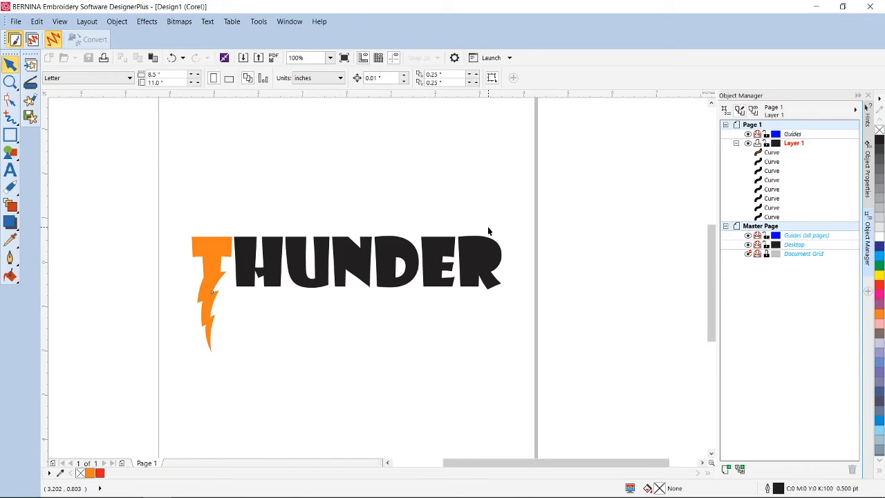
Step: Paste the copied lightning bolt and move the copy below the letter R
left_click(36, 21)
left_click(58, 115)
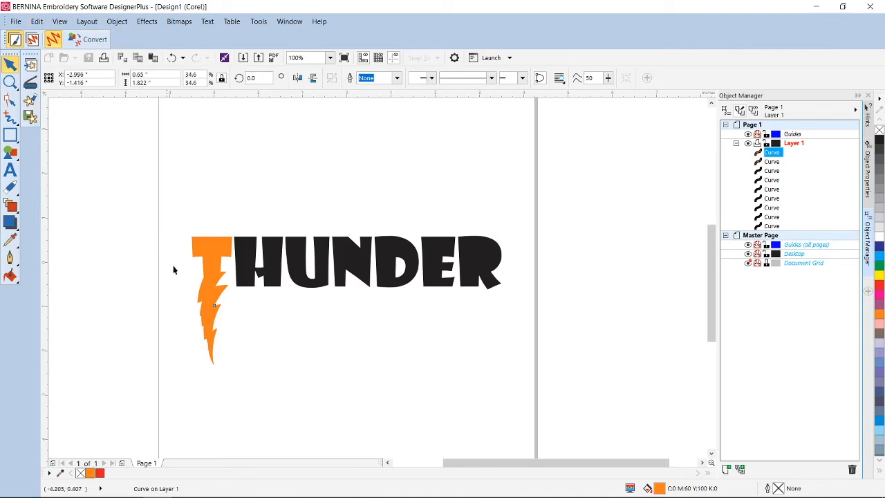
left_click_drag(209, 350, 512, 350)
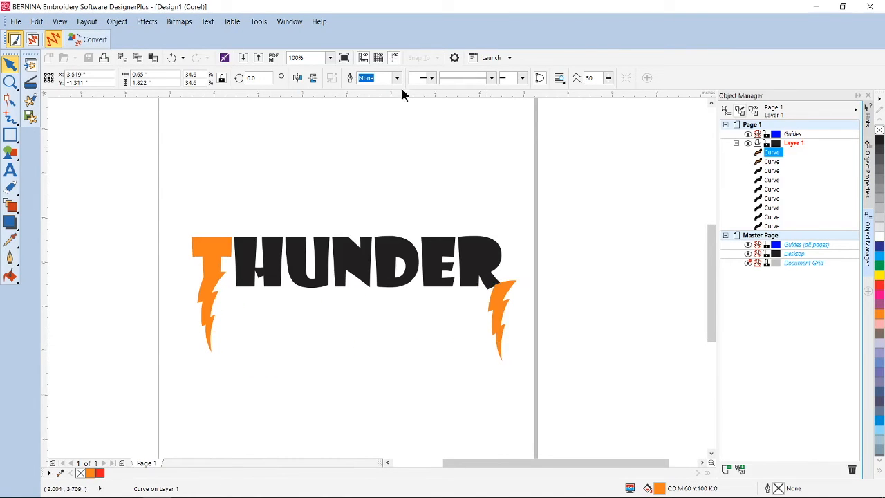
Step: Mirror the pasted bolt horizontally and position it so its top overlaps the leg of the R
left_click(298, 78)
left_click_drag(507, 301, 501, 298)
scroll(498, 291, "up", 2)
scroll(498, 289, "up", 1)
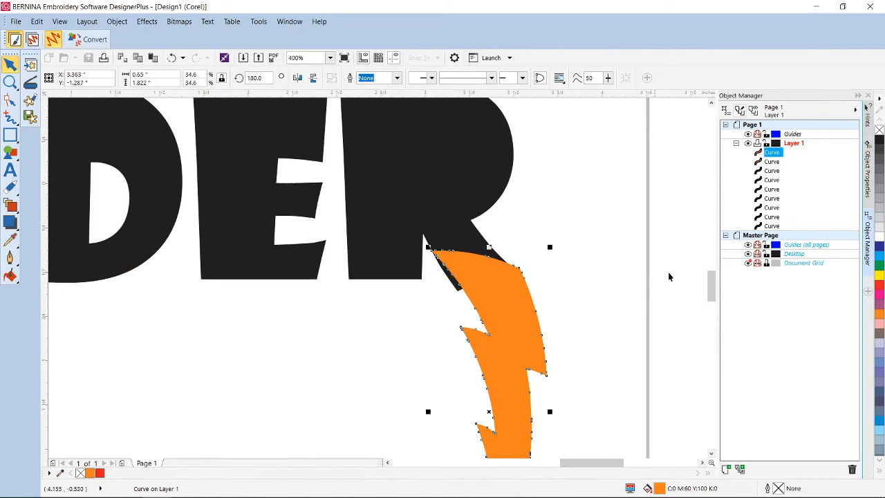
left_click_drag(714, 287, 713, 280)
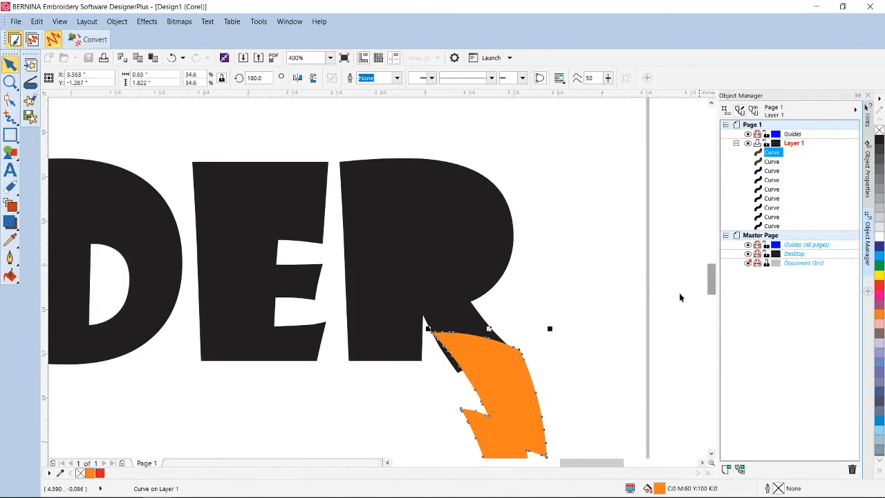
left_click(433, 387)
scroll(434, 360, "up", 4)
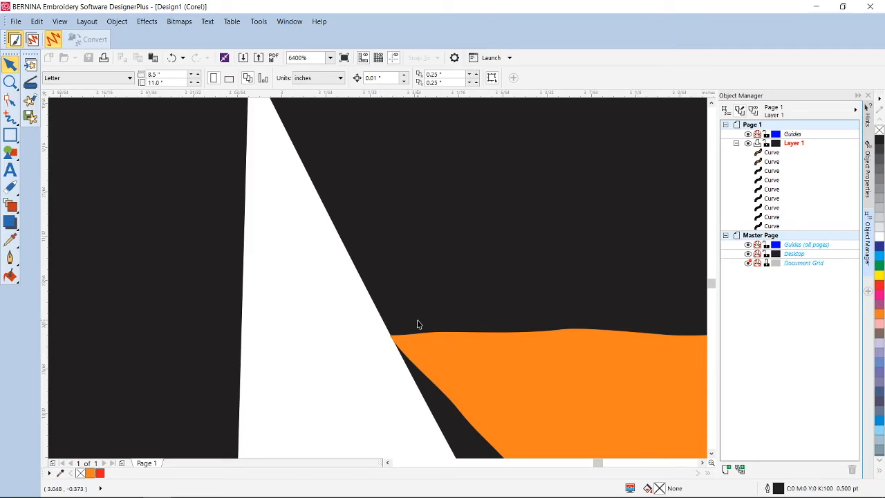
scroll(418, 321, "down", 4)
scroll(441, 310, "down", 1)
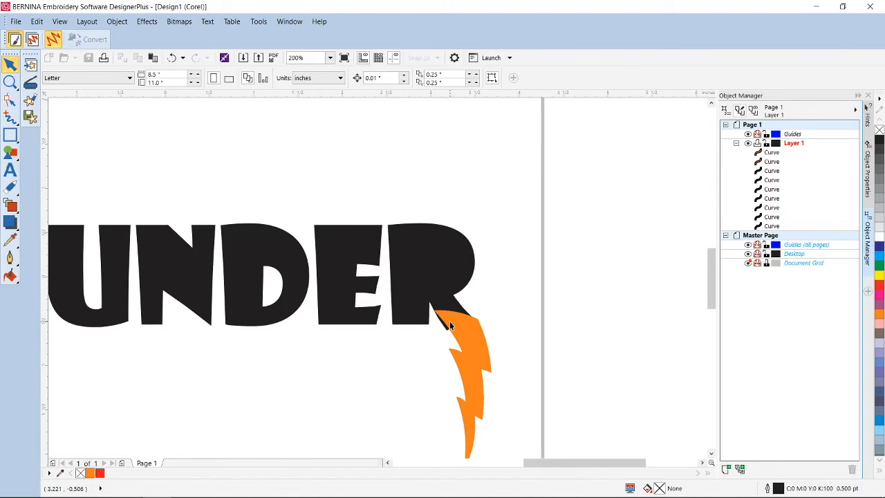
Step: Cut the area overlapped by the lightning bolt out of the letter R with a shaping operation
left_click(411, 315)
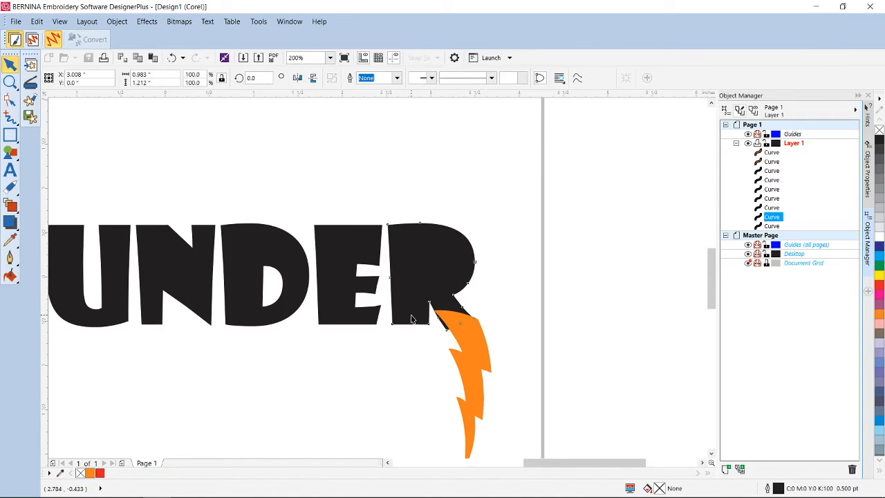
left_click(479, 355, "shift")
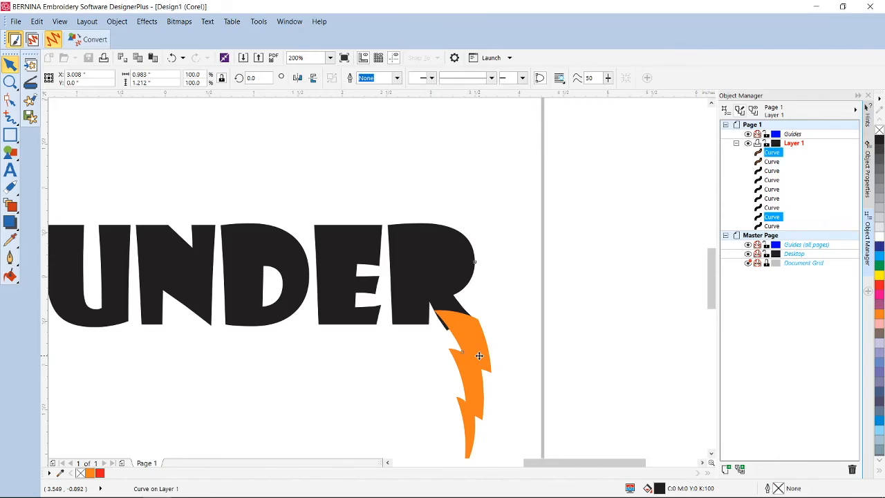
left_click(126, 21)
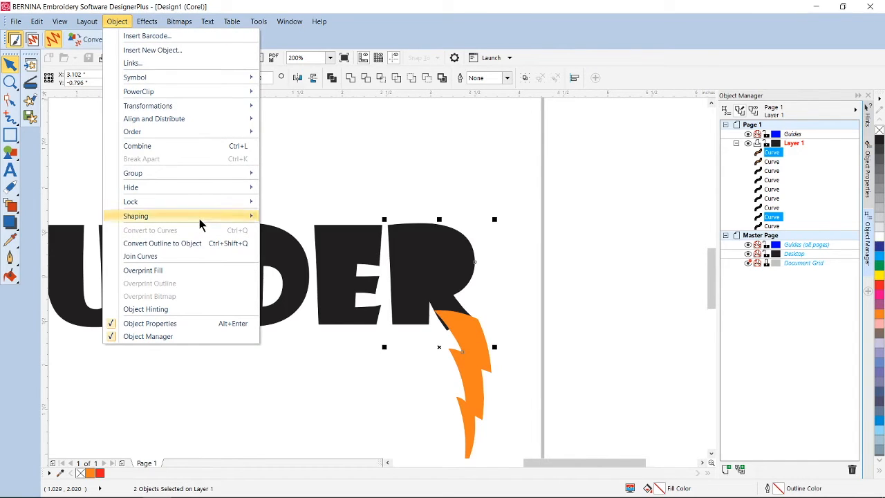
mouse_move(200, 220)
left_click(305, 256)
left_click(409, 388)
Step: Break the R curve apart and delete the leftover black sliver beside the top of the lightning bolt
left_click(408, 314)
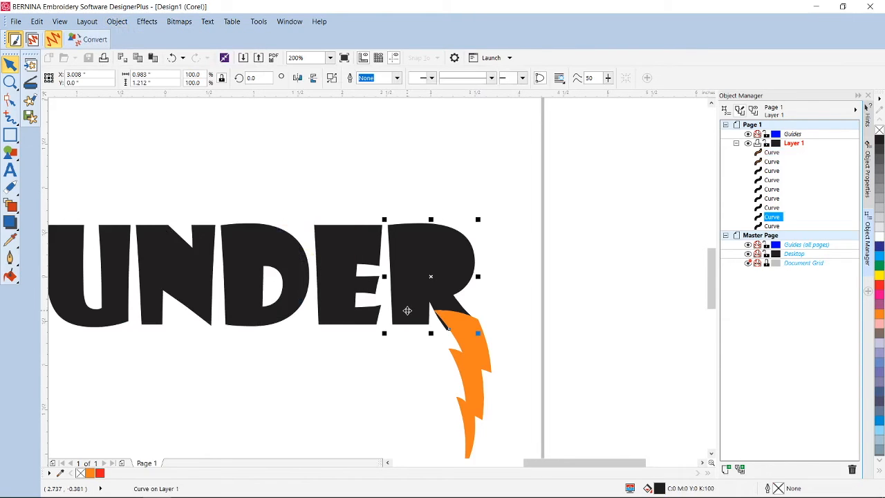
right_click(409, 314)
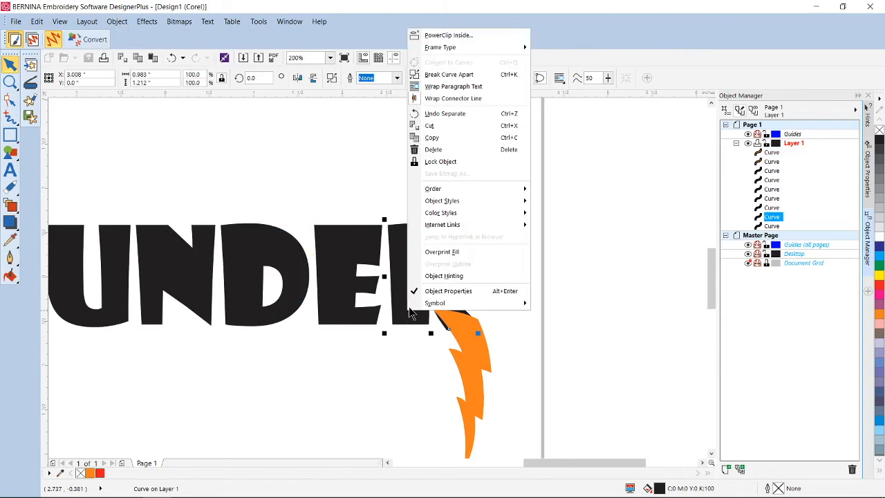
left_click(443, 74)
left_click(439, 358)
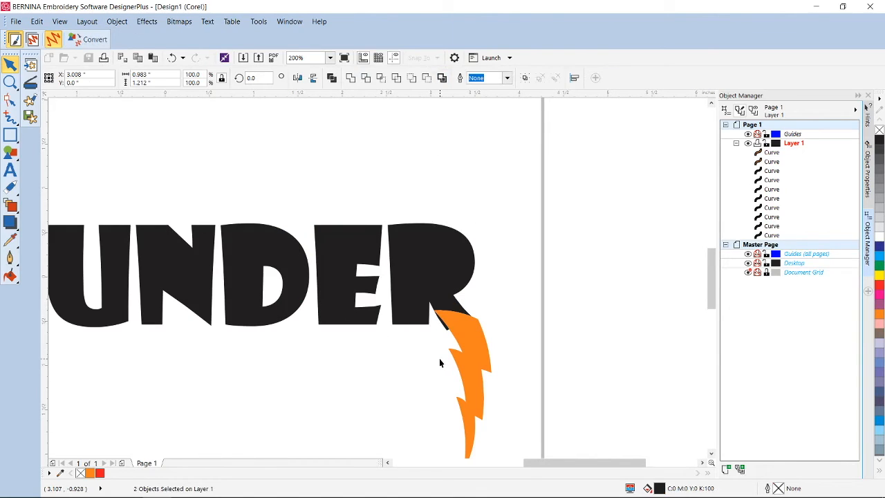
left_click(445, 327)
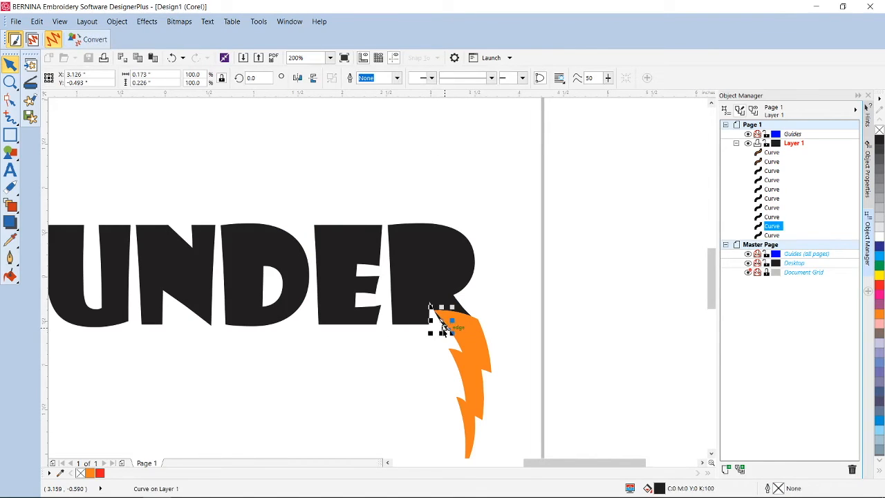
key("Delete")
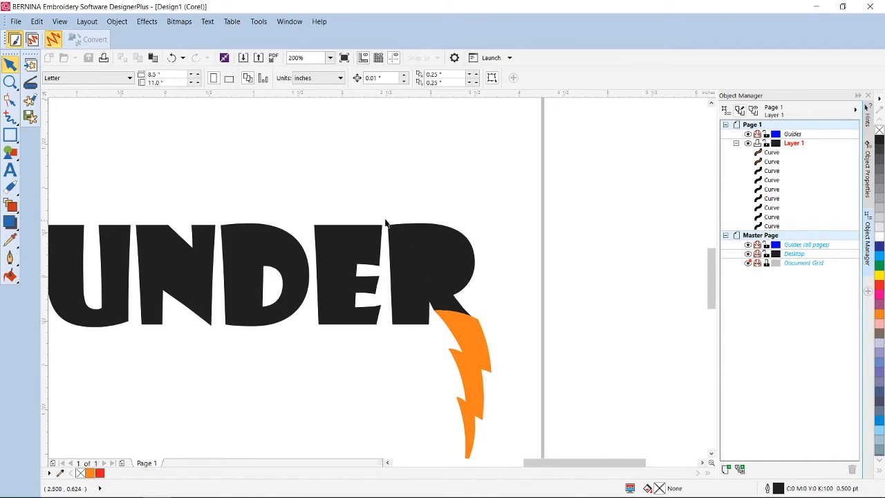
Step: Cut the inner opening out of the R with Front Minus Back and weld the letter to the lightning bolt
left_click_drag(384, 216, 493, 345)
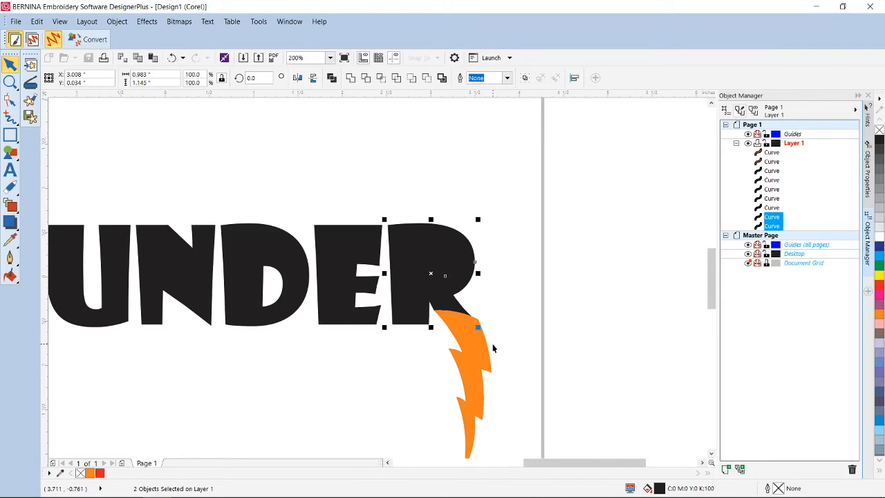
left_click(412, 80)
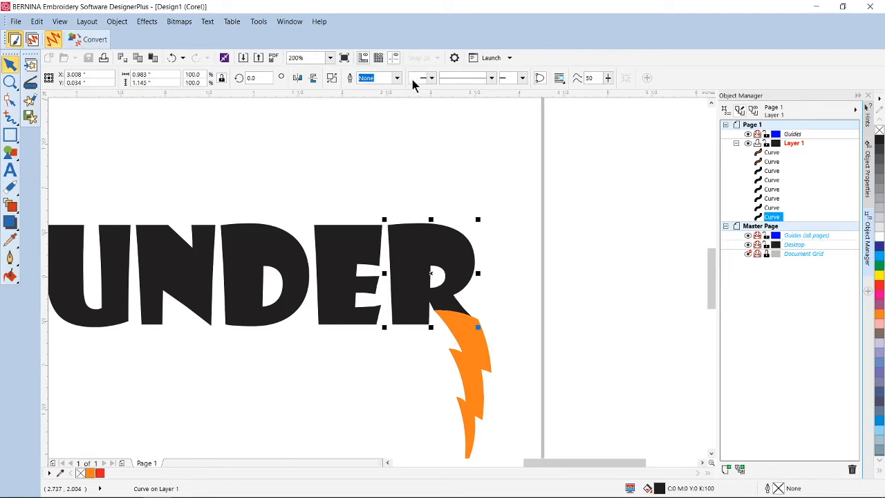
left_click(472, 360, "shift")
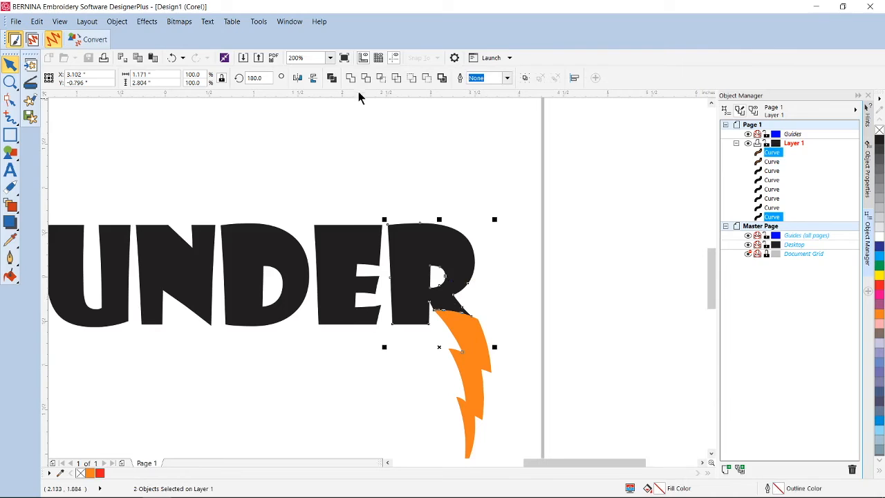
left_click(351, 77)
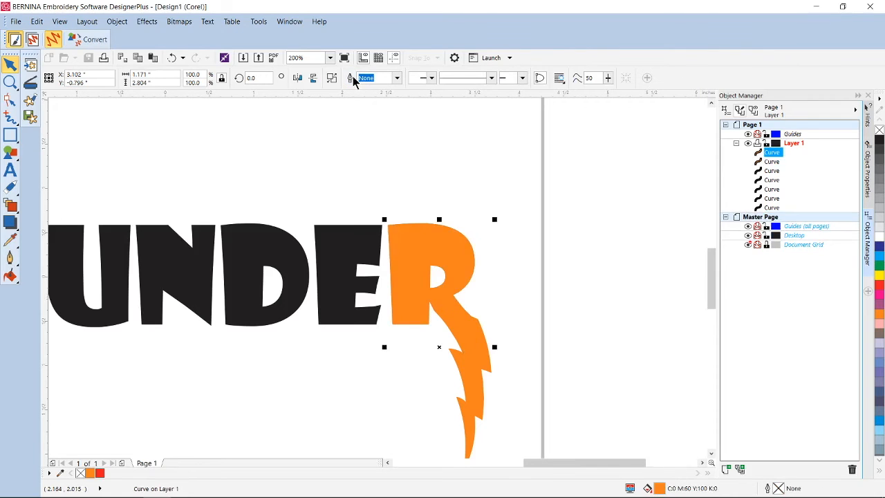
Step: Select all the objects, fill them with orange, and convert the artwork to embroidery
key("F4")
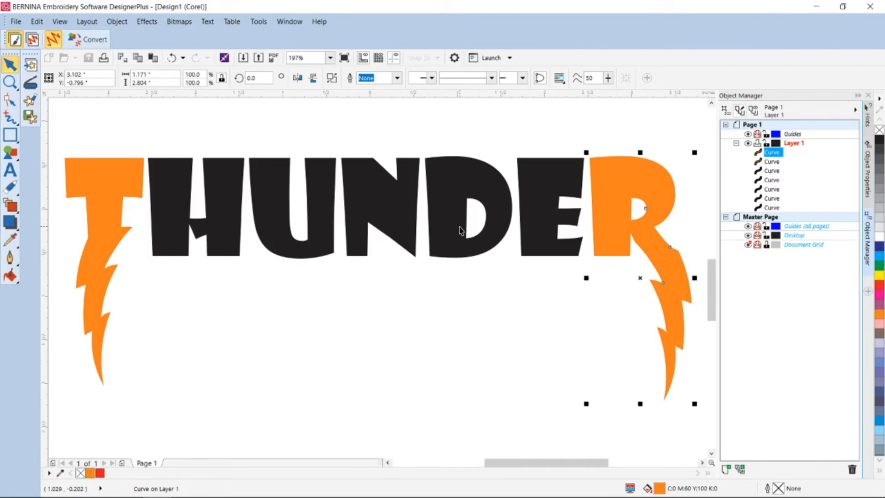
left_click(36, 21)
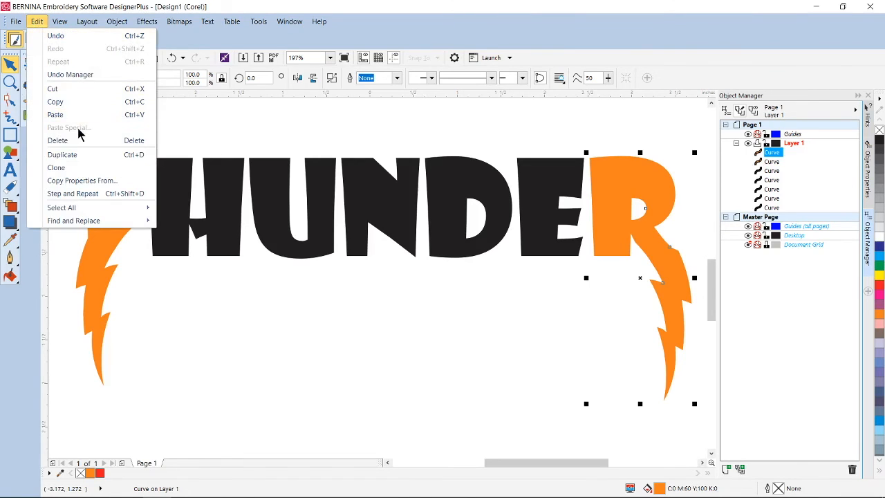
mouse_move(108, 208)
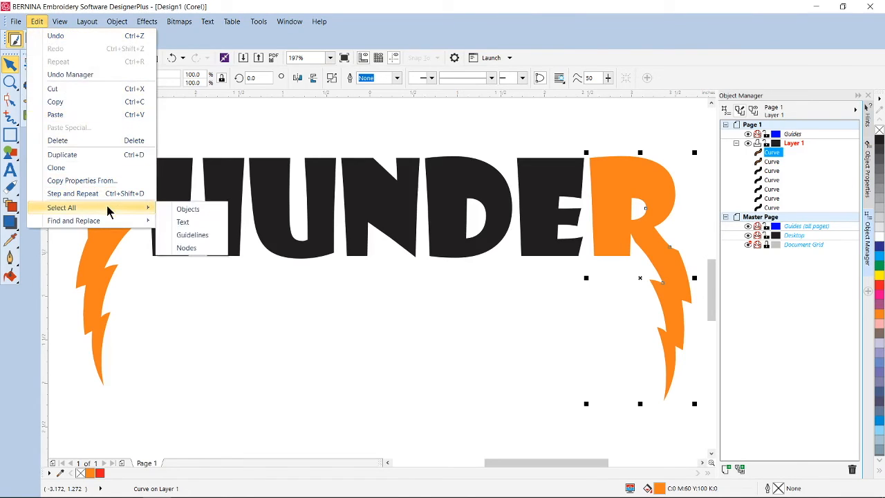
left_click(181, 209)
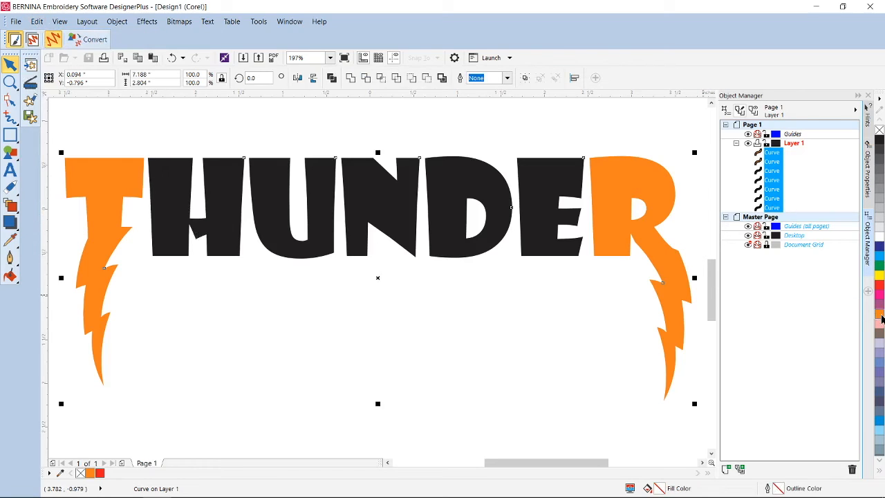
left_click(881, 316)
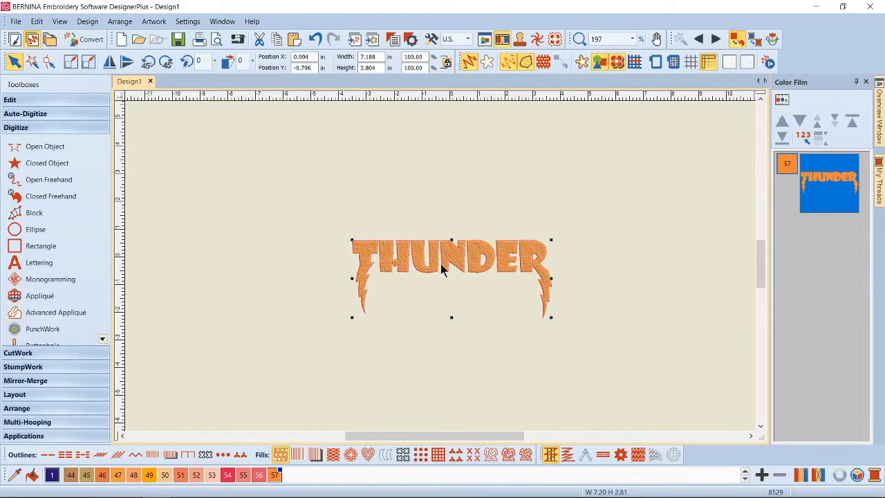
Step: Apply a Fancy fill with pattern 135 Quilt Square 4 (0) to the whole THUNDER lettering
key("0")
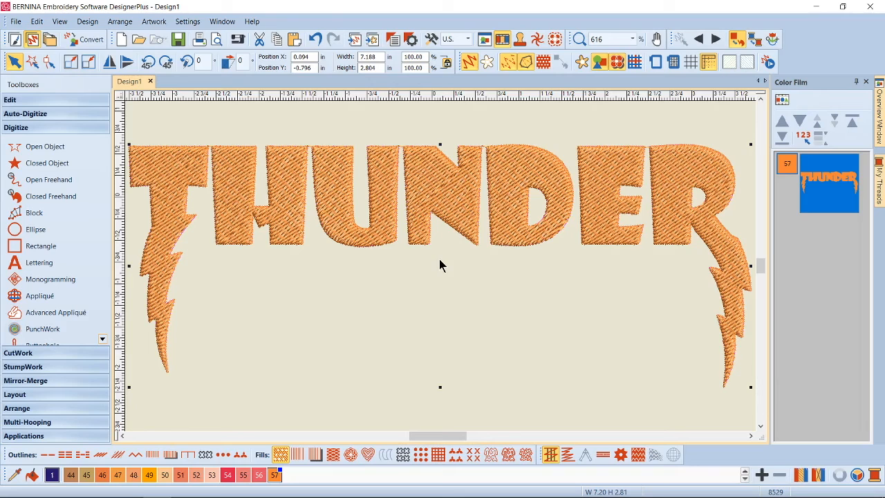
right_click(335, 456)
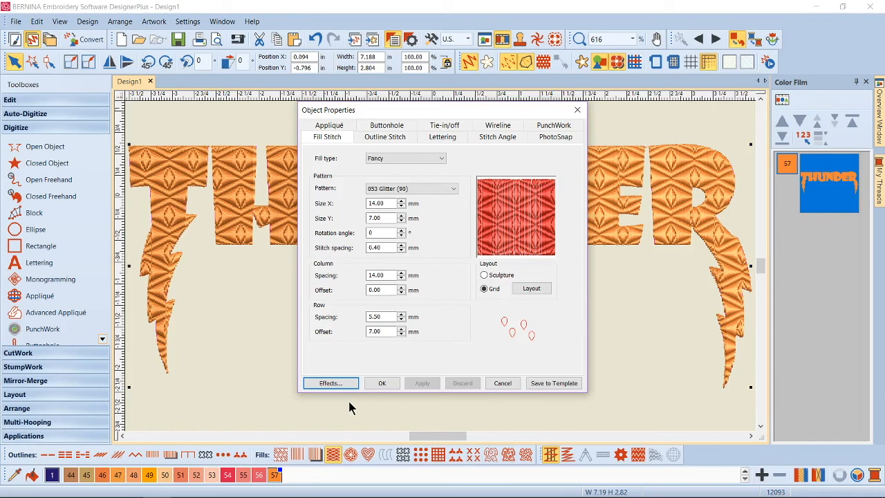
left_click(446, 192)
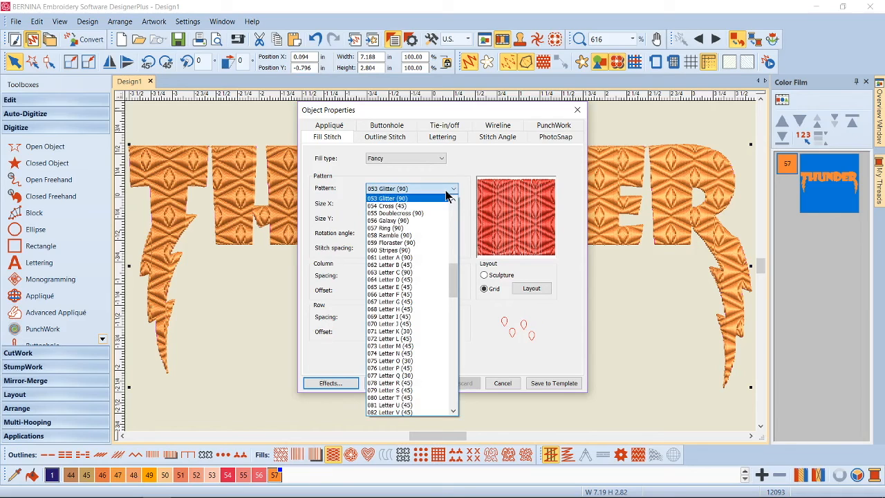
scroll(431, 297, "down", 7)
scroll(429, 303, "down", 12)
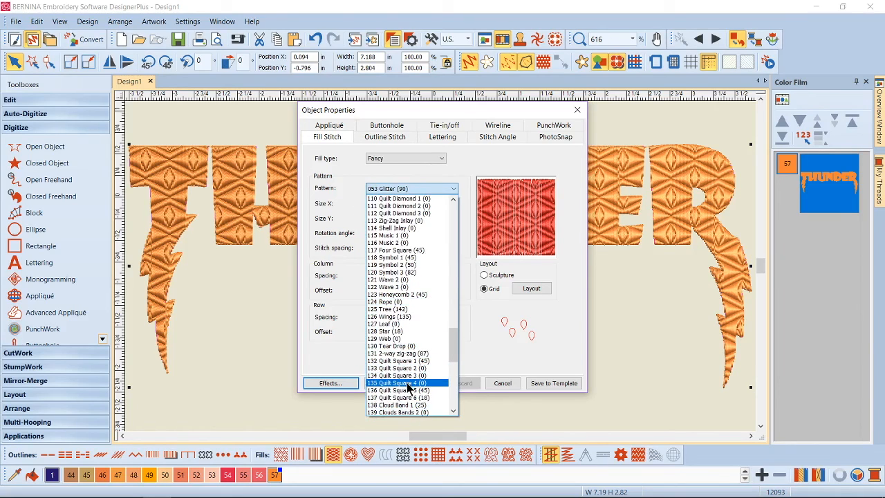
left_click(408, 383)
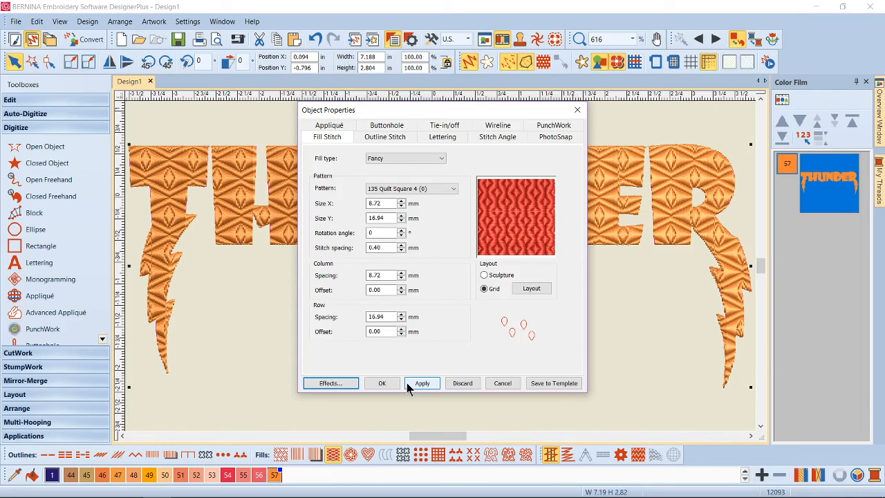
left_click(388, 388)
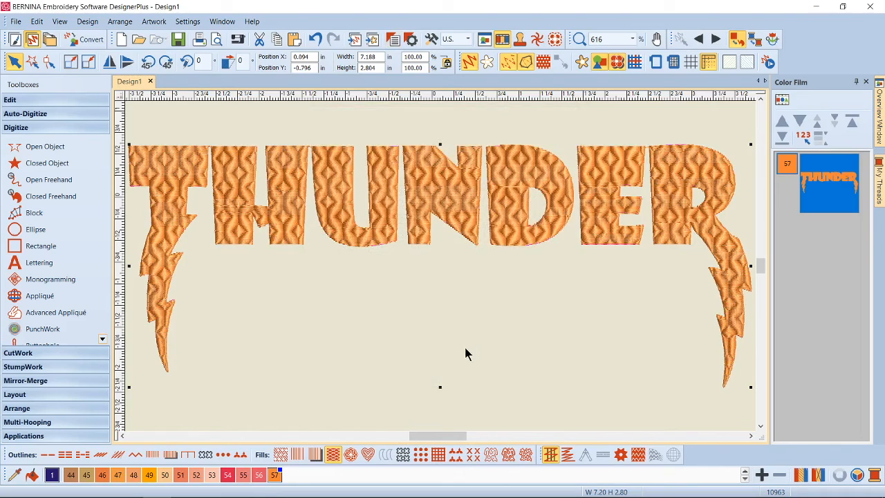
Step: Reshape the R by deleting the nodes at the outer corner where its leg meets the lightning bolt, smoothing the curve
left_click(735, 256)
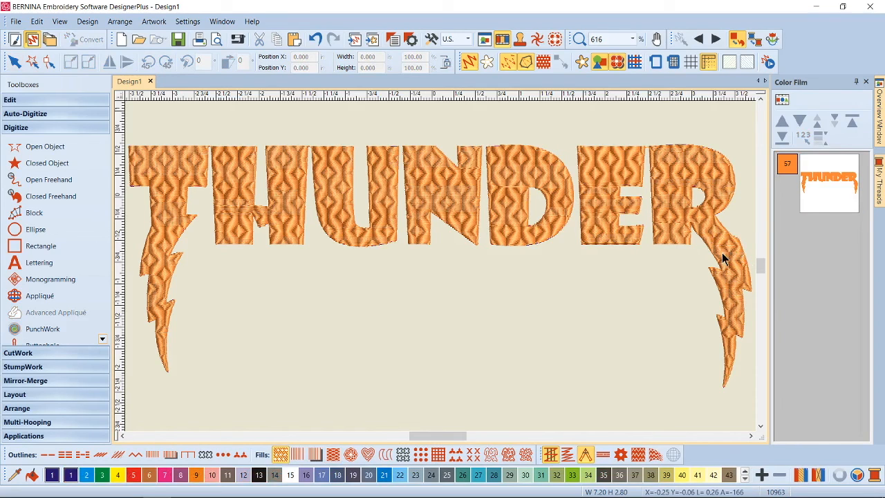
left_click(723, 259)
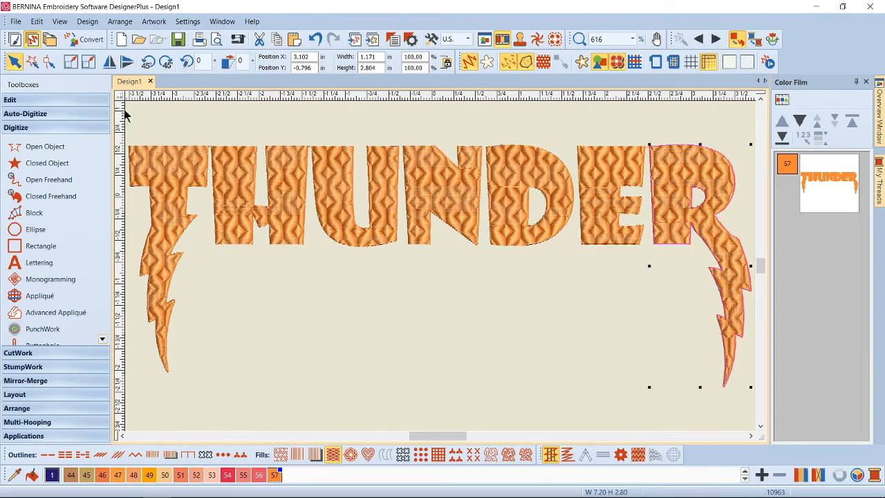
left_click(50, 62)
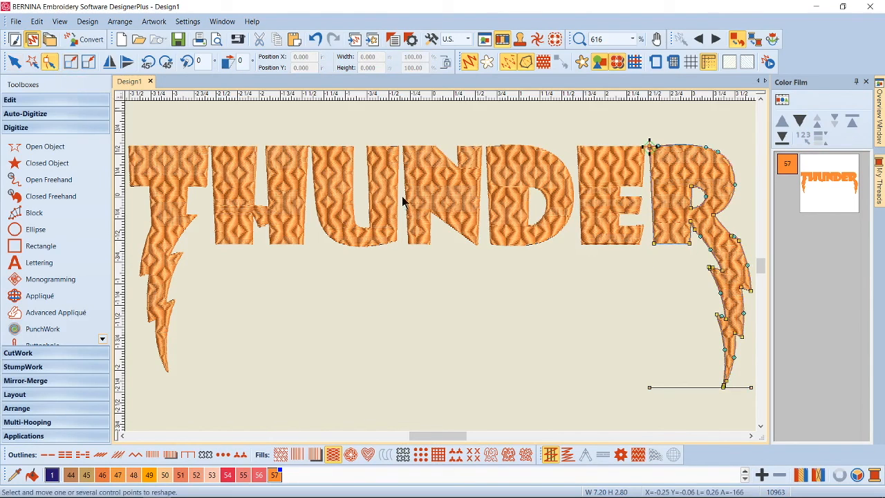
scroll(751, 254, "up", 2)
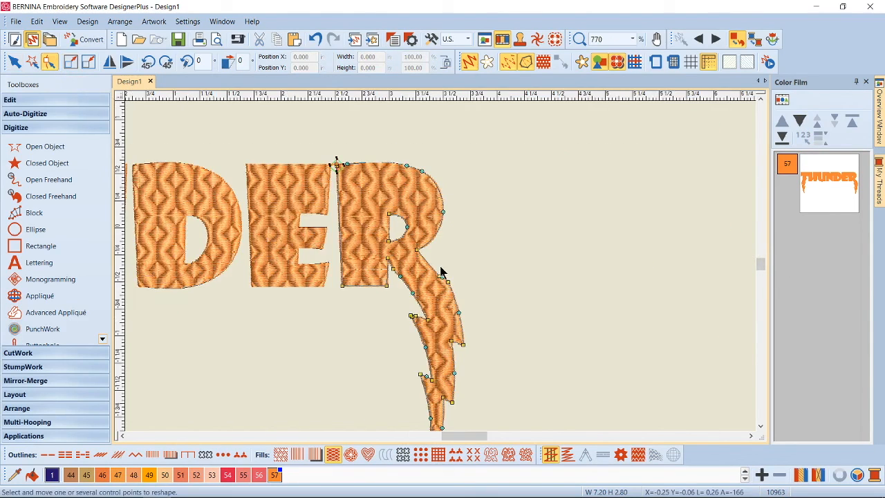
scroll(451, 304, "up", 2)
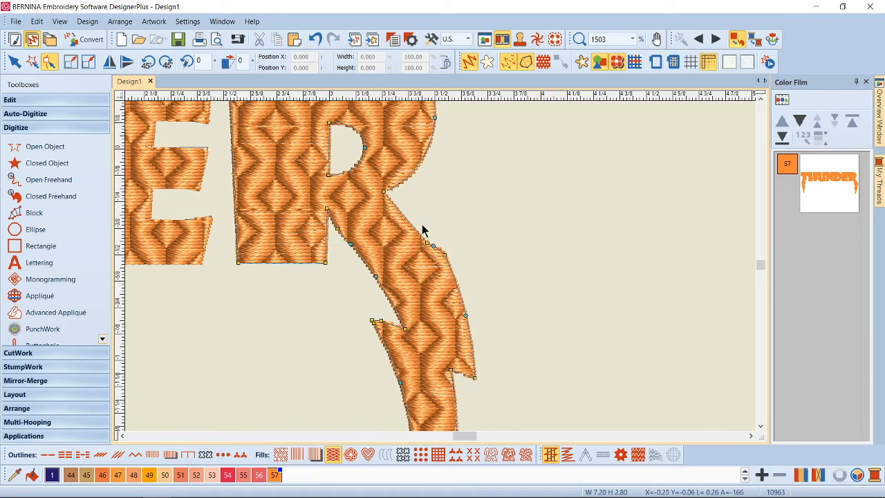
left_click_drag(424, 230, 455, 274)
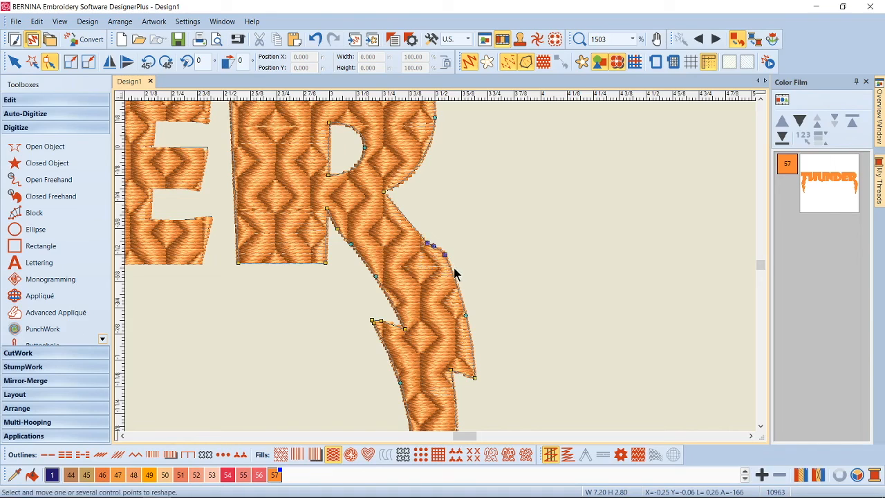
key("Delete")
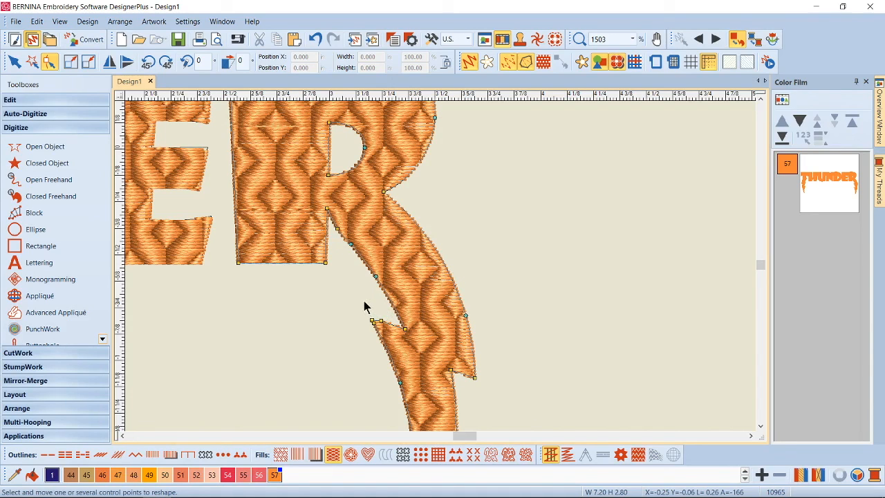
key("0")
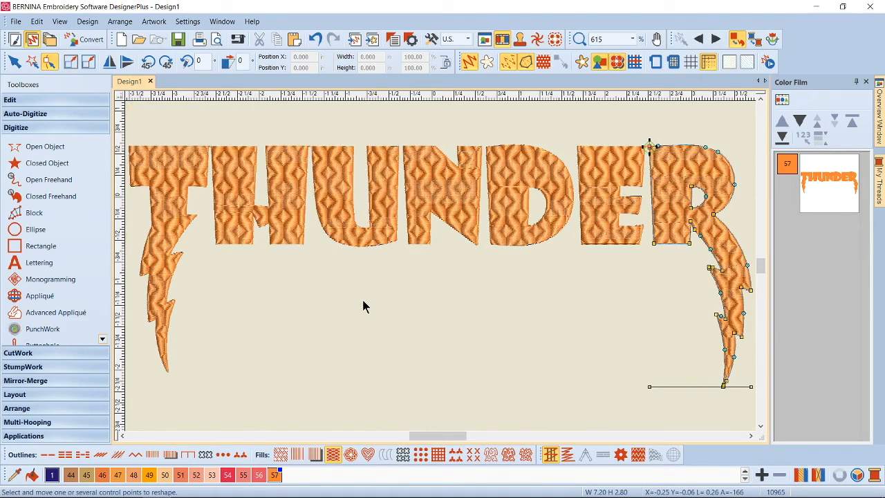
key("Escape")
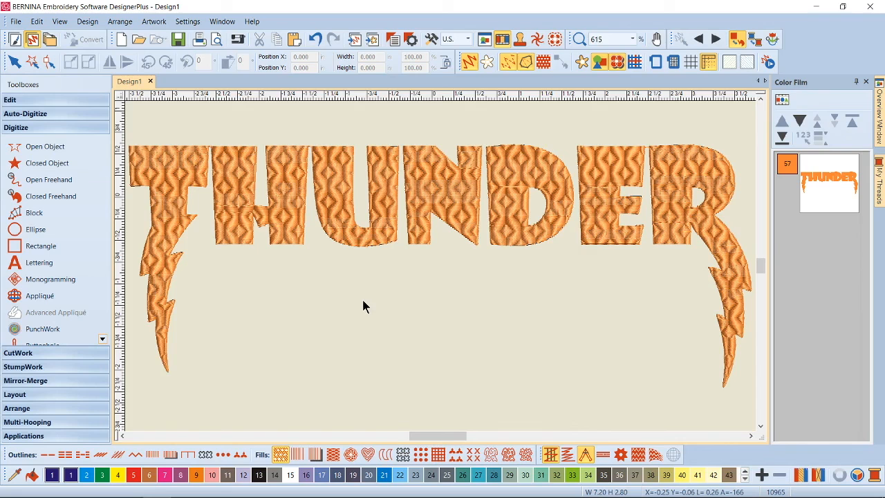
Step: Save the design as Thunder in the My Designs folder in the BERNINA All-in-One V8 (*.ART80) format
left_click(15, 21)
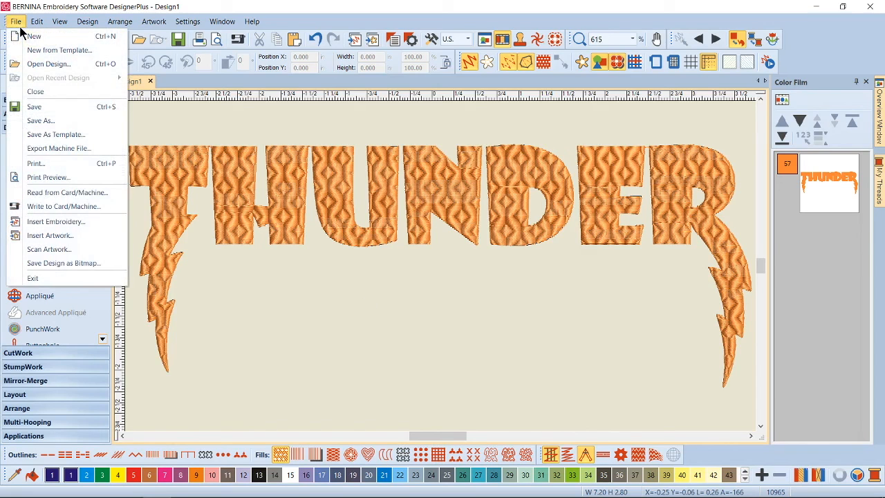
left_click(45, 122)
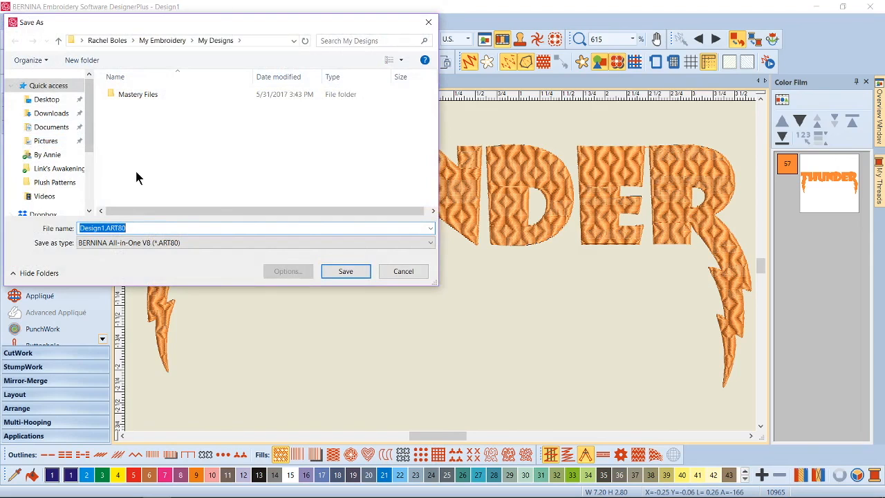
type("Th")
key("BackSpace")
key("BackSpace")
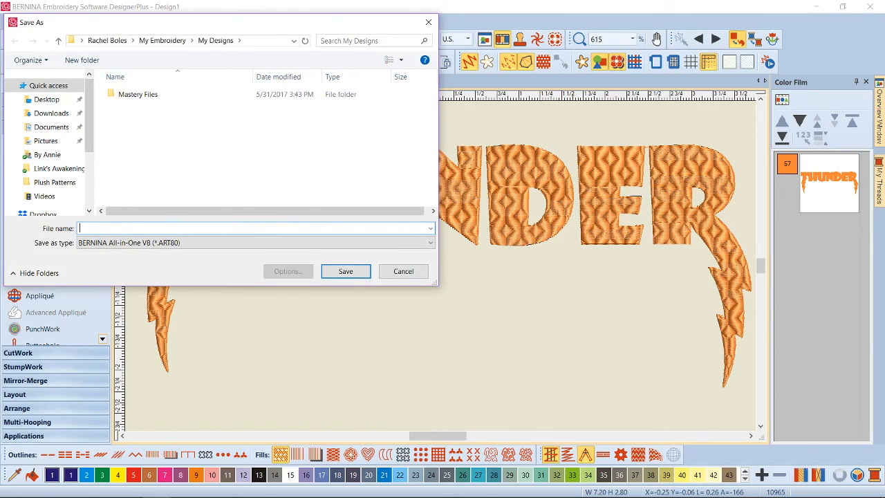
type("Thunder")
key("Return")
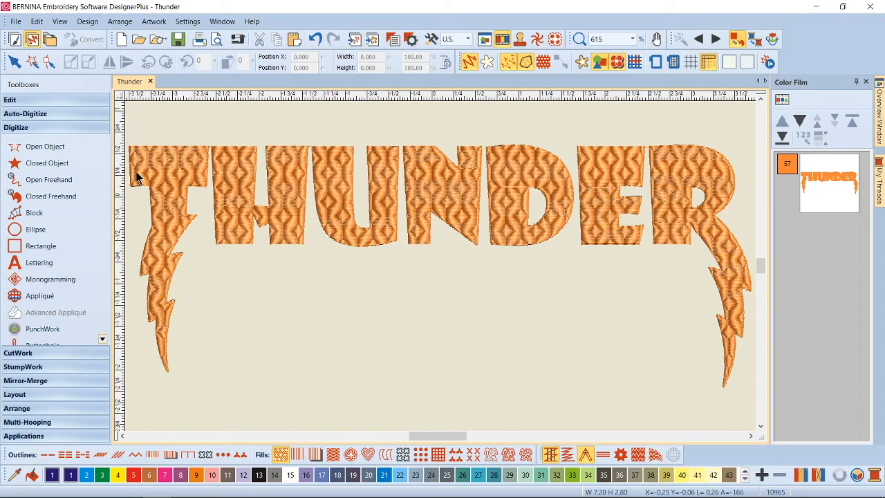